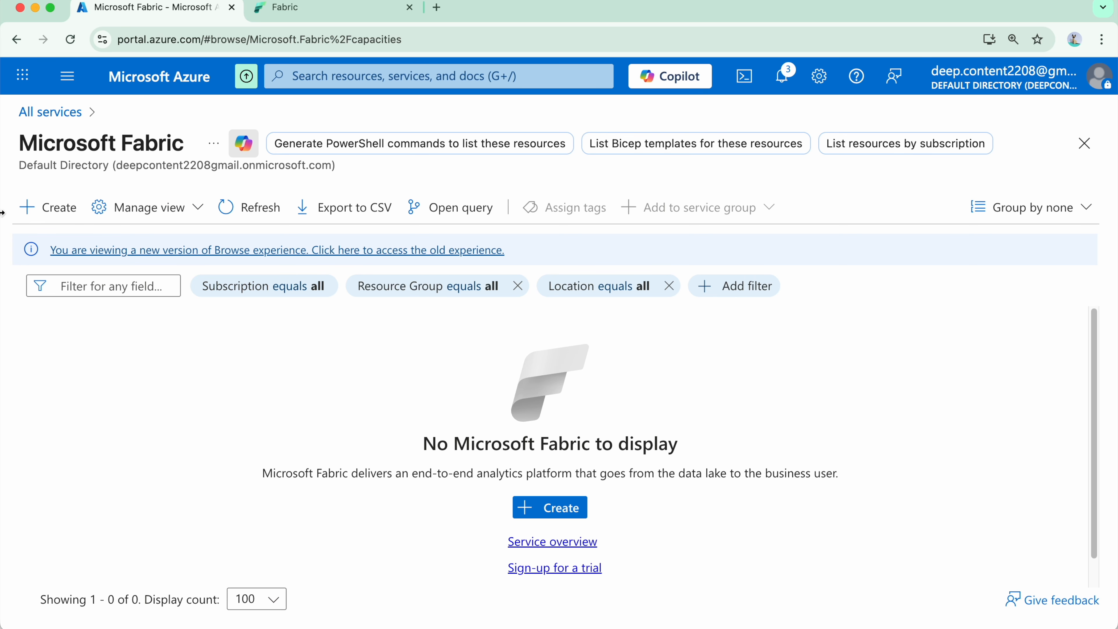
Try to create a Microsoft Fabric capacity with the personal account and highlight the organizational account requirement.
{"action": "left_click", "coordinate": [53, 207]}
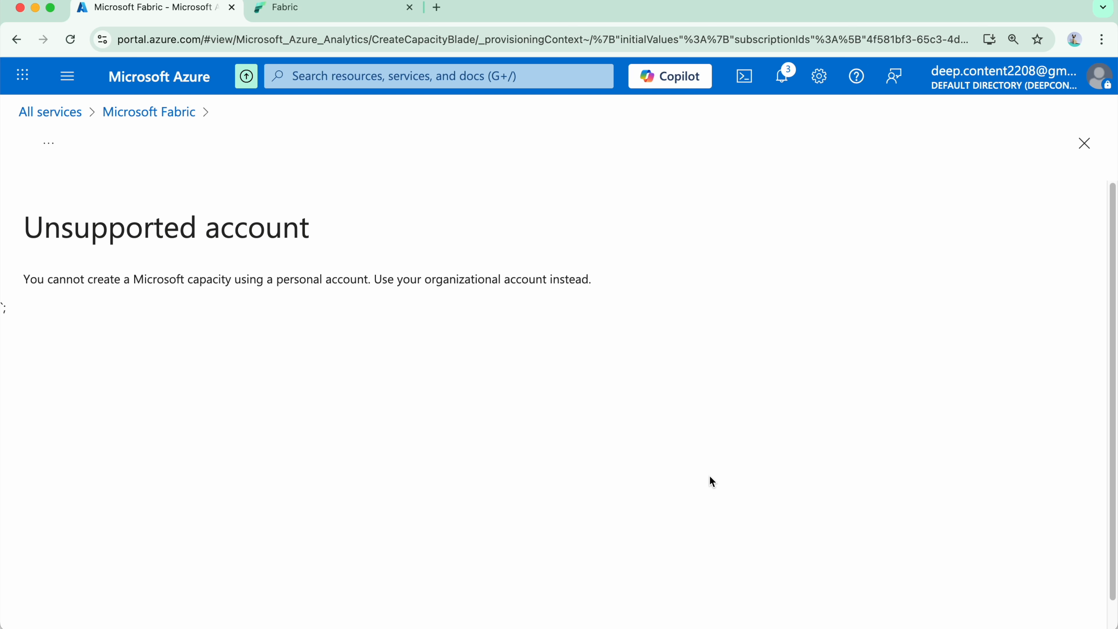
{"action": "left_click_drag", "start_coordinate": [134, 280], "coordinate": [675, 278]}
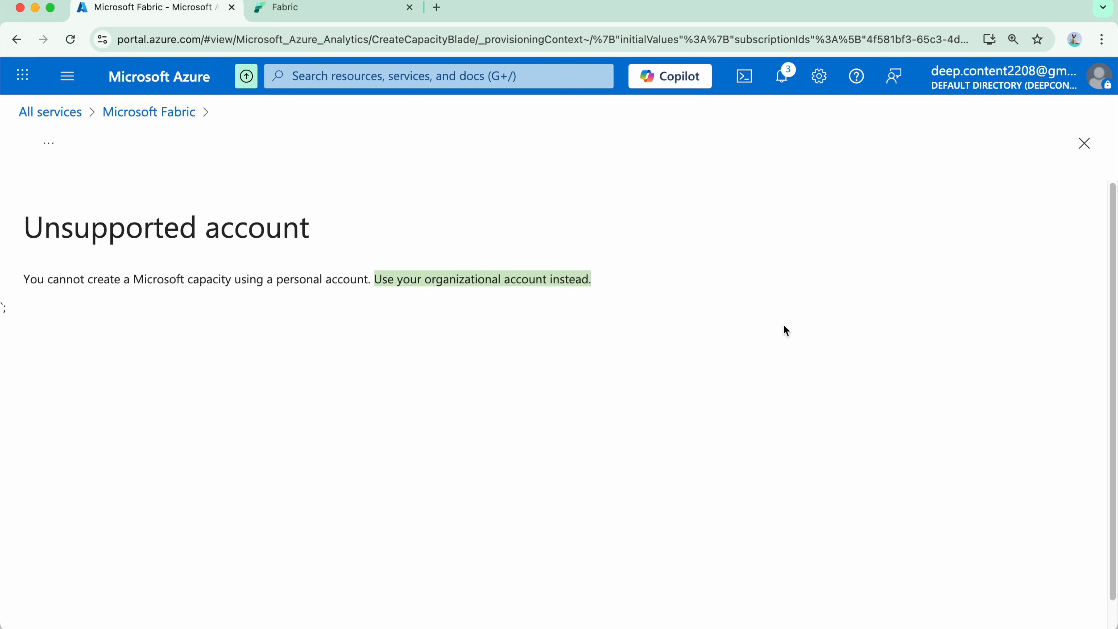
Open the Users list of the default directory in Microsoft Entra ID and examine its accounts.
{"action": "left_click", "coordinate": [67, 76]}
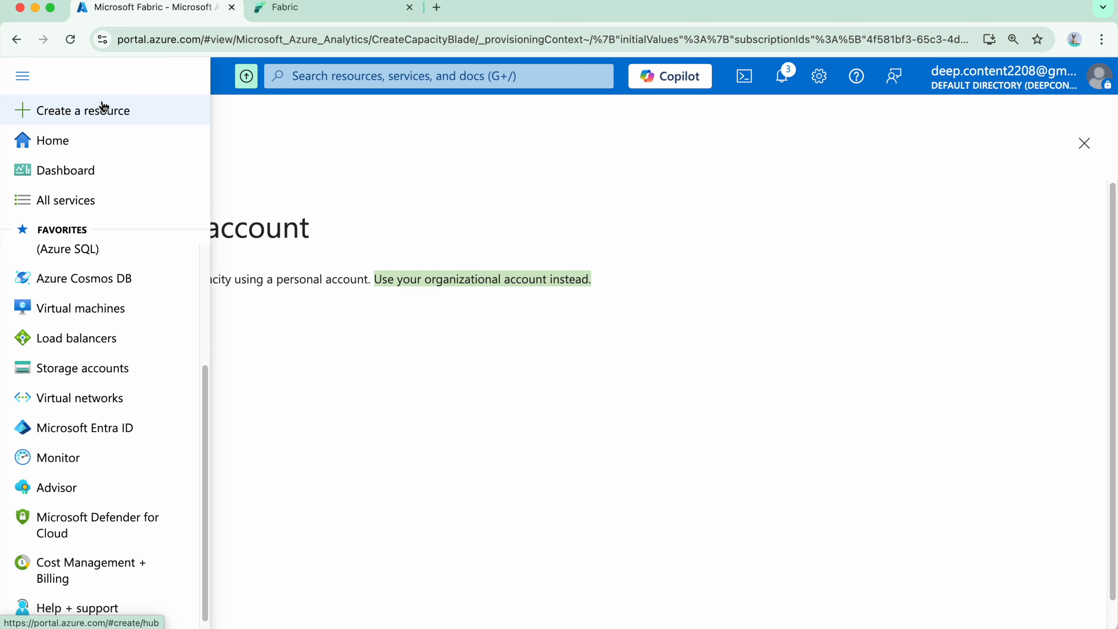
{"action": "left_click", "coordinate": [172, 426]}
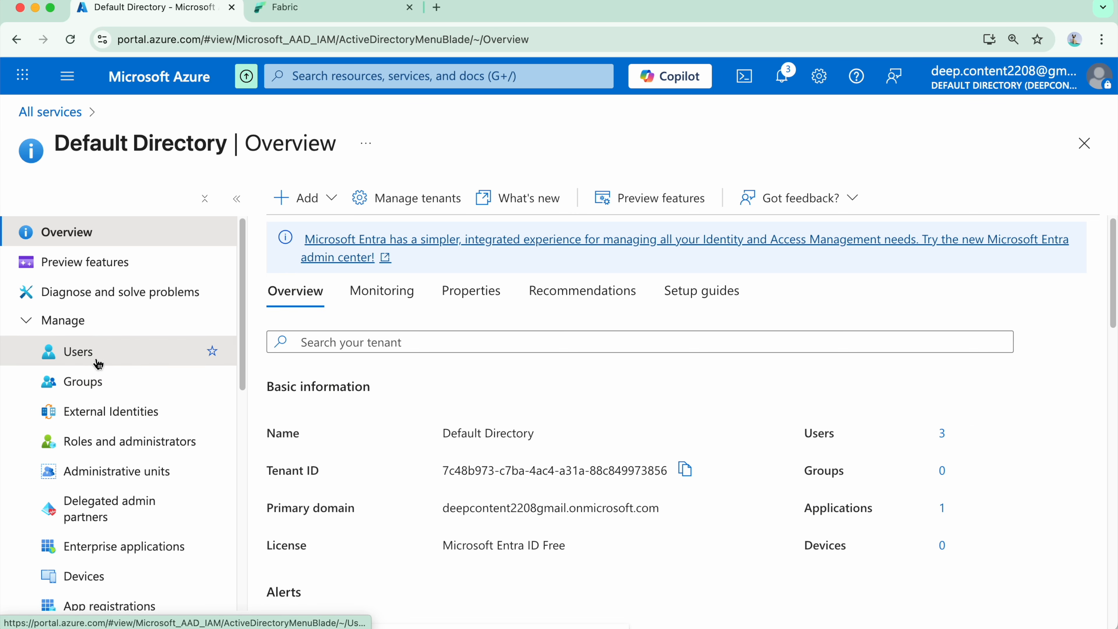
{"action": "left_click", "coordinate": [78, 352]}
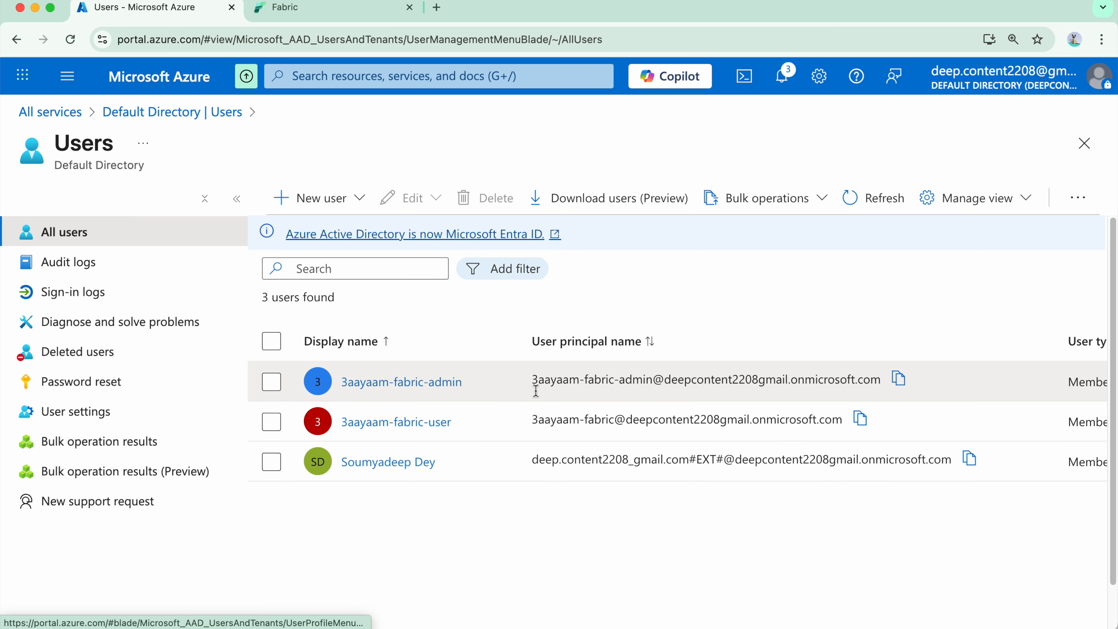
{"action": "scroll", "coordinate": [535, 391], "scroll_direction": "down", "scroll_amount": 1}
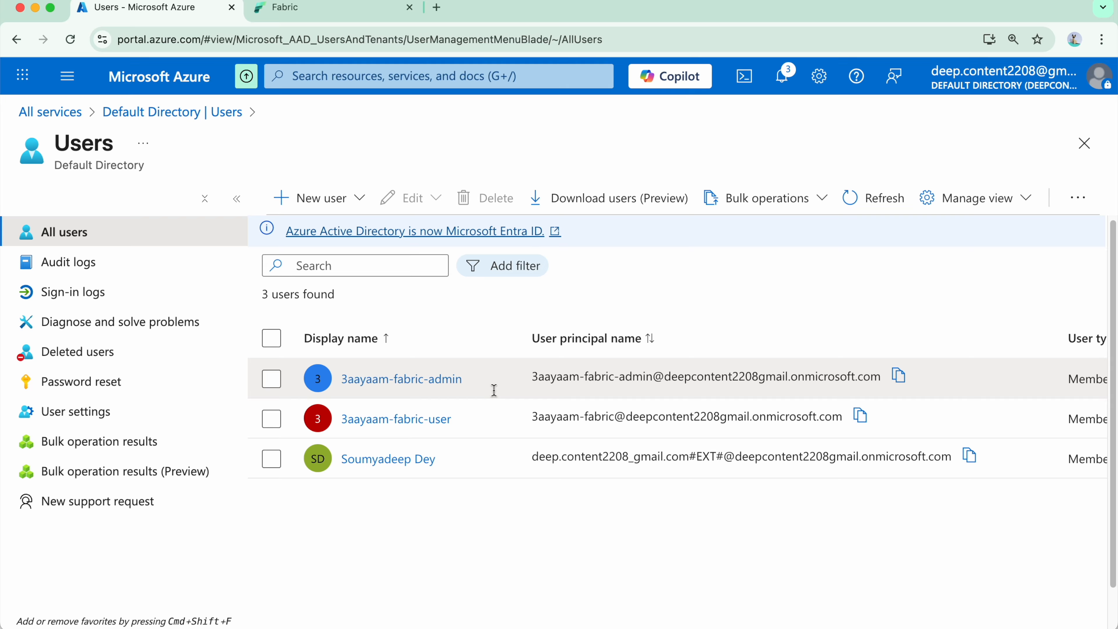
Switch to the incognito window and sign in to Azure with the Fabric admin account's organizational email.
{"action": "key", "text": "Tab"}
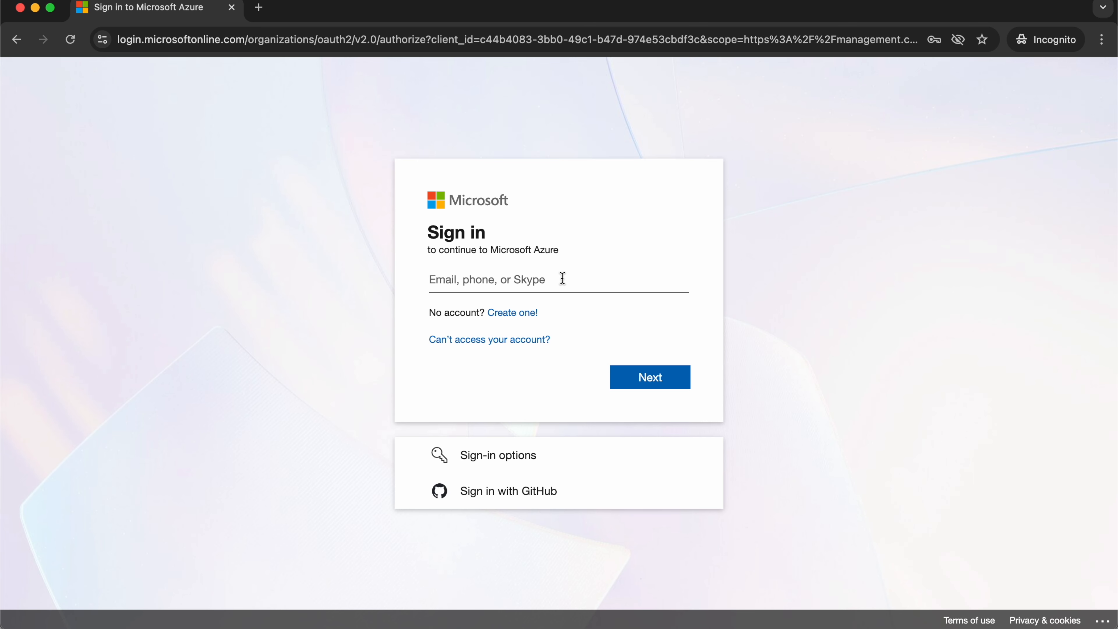
{"action": "left_click", "coordinate": [569, 272]}
{"action": "key", "text": "super+v"}
{"action": "key", "text": "super+Left"}
{"action": "key", "text": "shift+Right"}
{"action": "key", "text": "shift+Right"}
{"action": "key", "text": "shift+Right"}
{"action": "key", "text": "shift+Right"}
{"action": "key", "text": "shift+Right"}
{"action": "key", "text": "shift+Right"}
{"action": "key", "text": "shift+Right"}
{"action": "key", "text": "shift+Right"}
{"action": "key", "text": "shift+Right"}
{"action": "key", "text": "shift+Right"}
{"action": "key", "text": "shift+Right"}
{"action": "key", "text": "shift+Right"}
{"action": "key", "text": "shift+Right"}
{"action": "key", "text": "shift+Right"}
{"action": "key", "text": "shift+Right"}
{"action": "key", "text": "shift+Right"}
{"action": "key", "text": "shift+Right"}
{"action": "key", "text": "shift+Right"}
{"action": "key", "text": "shift+Right"}
{"action": "key", "text": "shift+Right"}
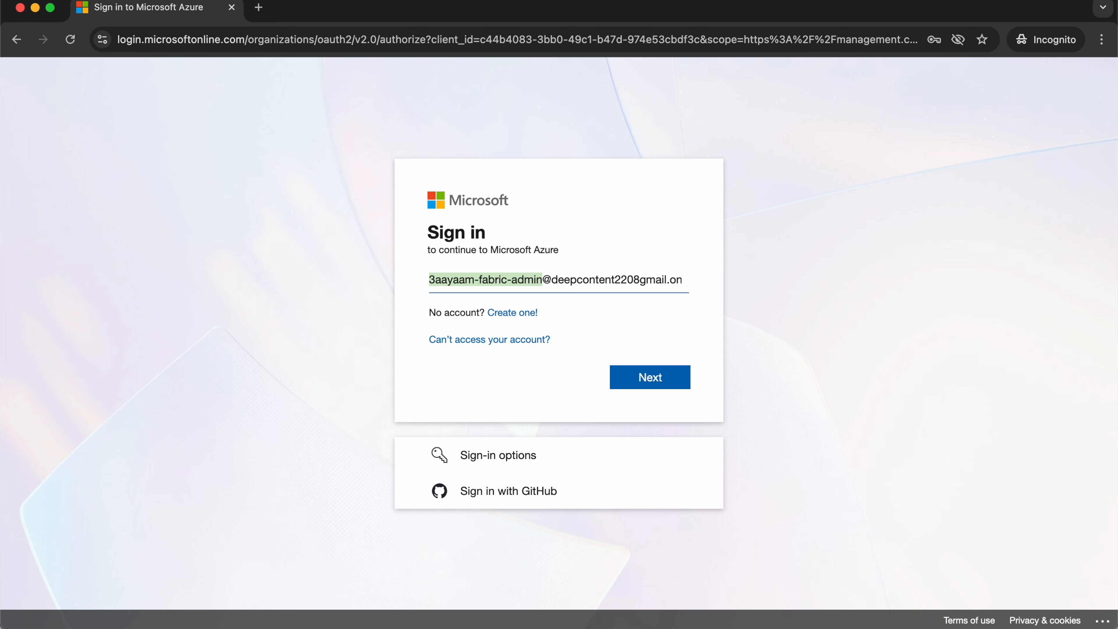
{"action": "key", "text": "Right"}
{"action": "key", "text": "Right"}
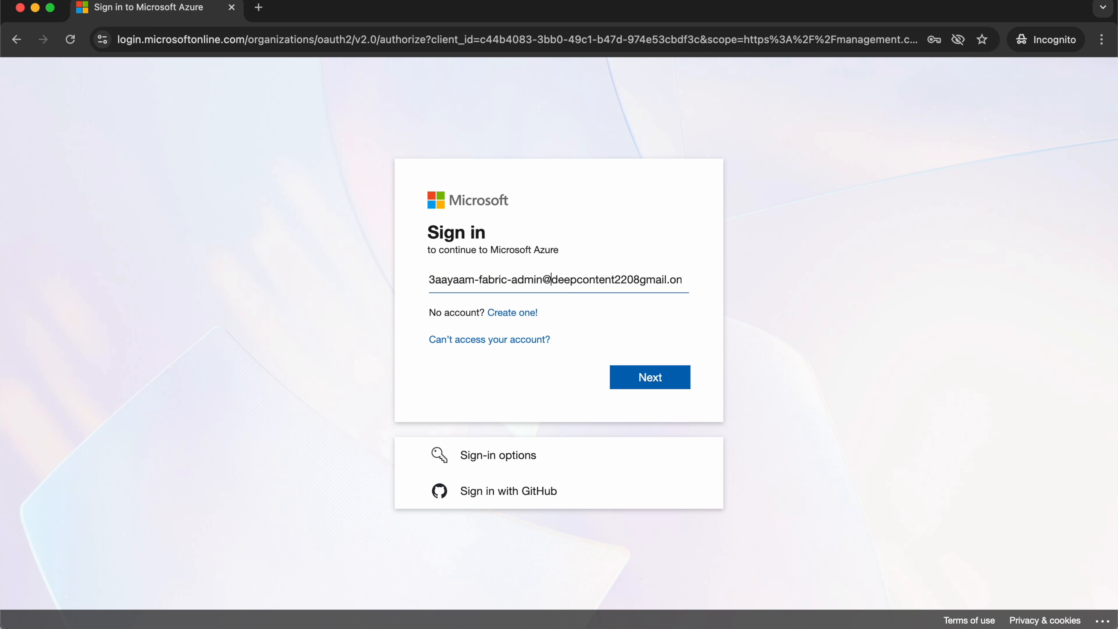
{"action": "key", "text": "shift+super+Right"}
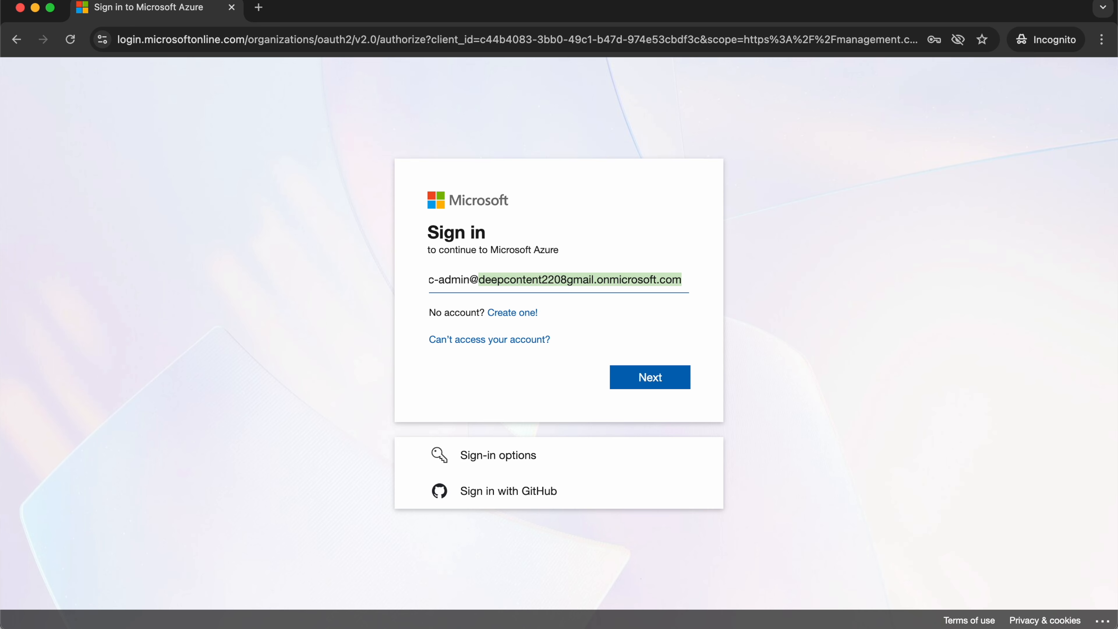
{"action": "left_click", "coordinate": [632, 375]}
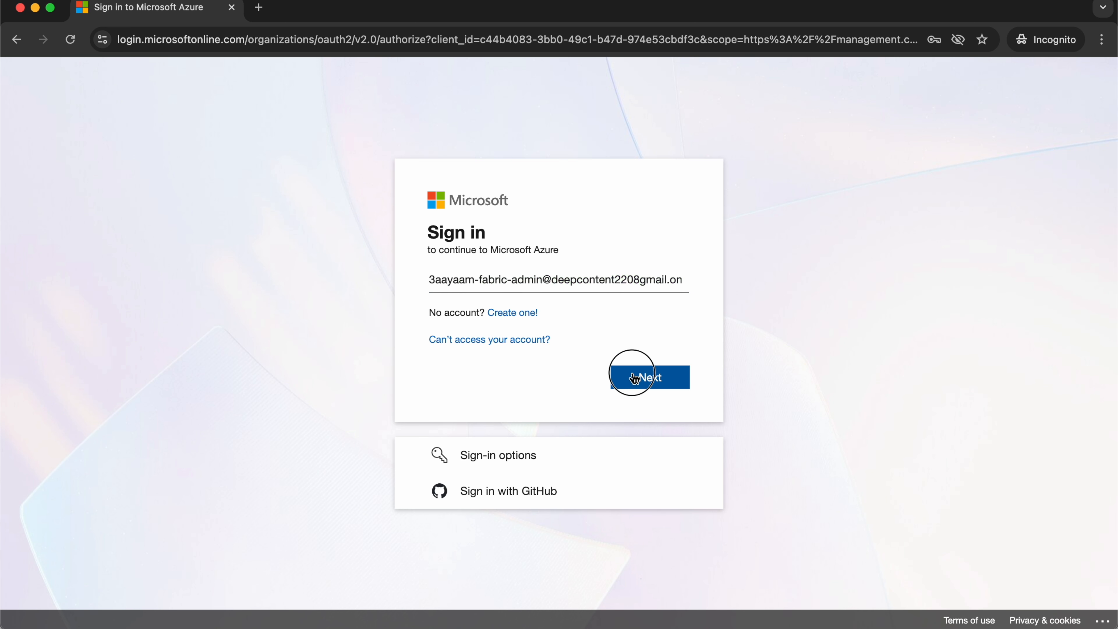
{"action": "left_click", "coordinate": [676, 412]}
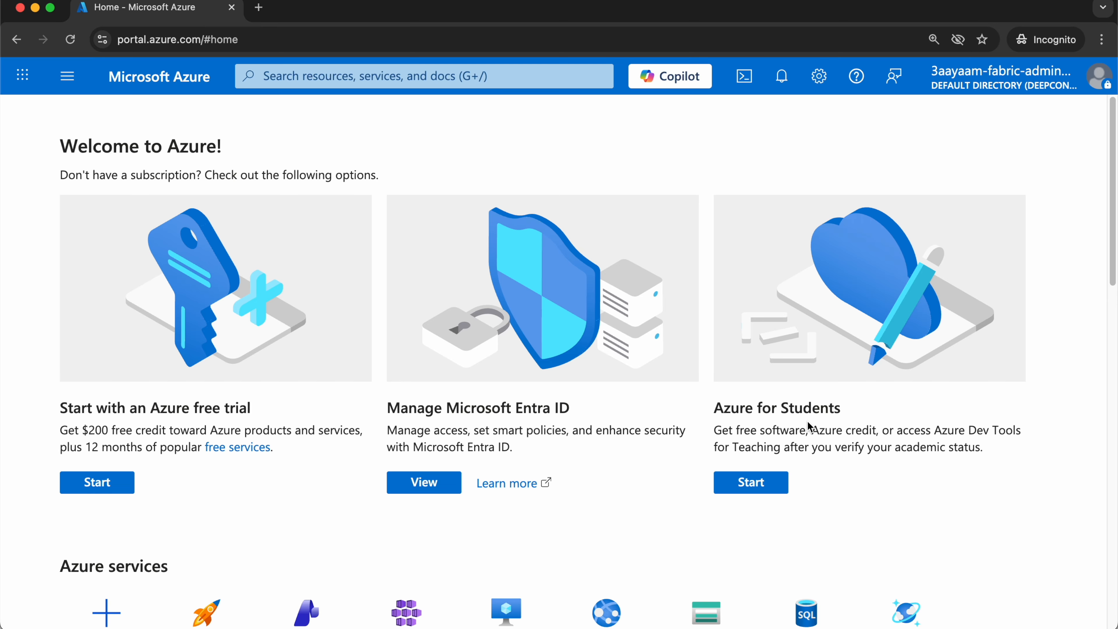
Search the portal for "fabric" as the Fabric admin and open the Microsoft Fabric service.
{"action": "left_click", "coordinate": [381, 78]}
{"action": "type", "text": "fabric"}
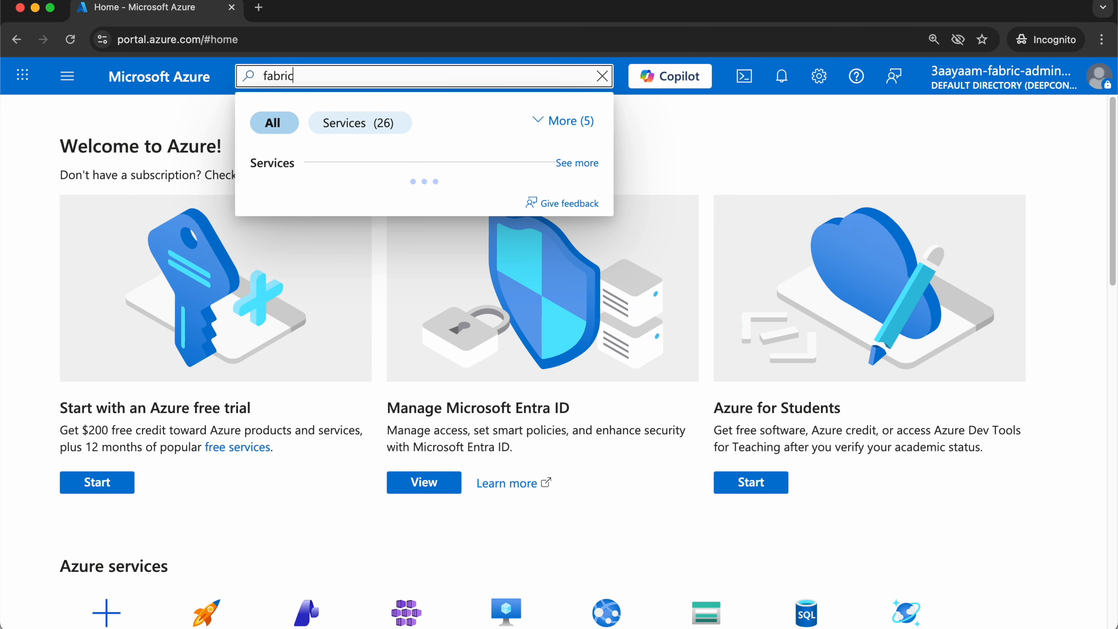
{"action": "left_click", "coordinate": [340, 199]}
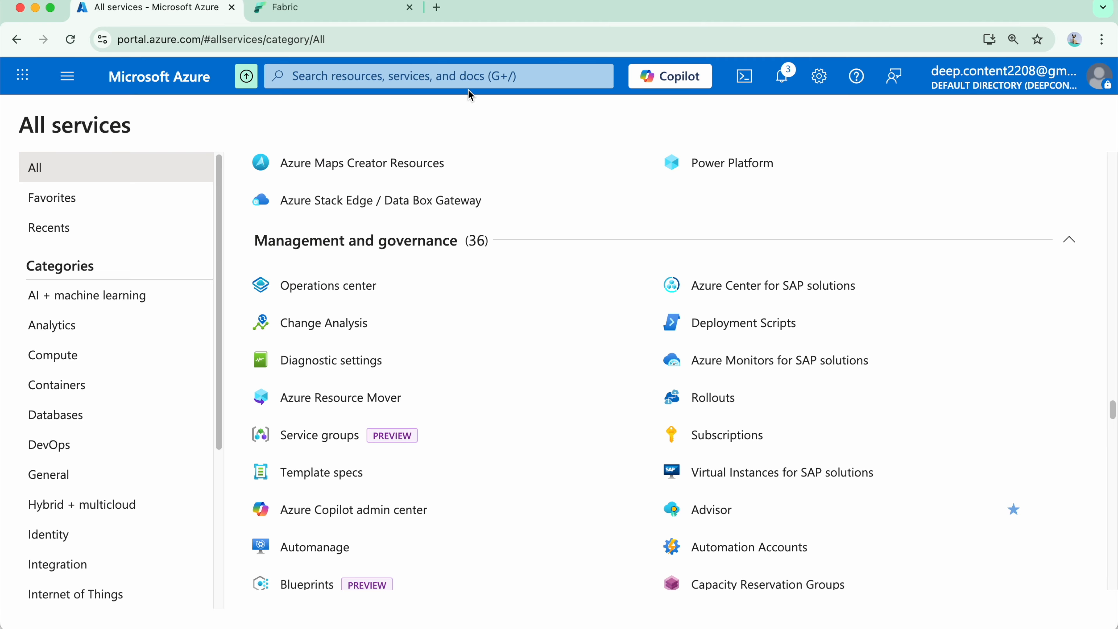
In the personal account's portal window, search for "sub", open Azure subscription 1 from Subscriptions, and look over its overview.
{"action": "left_click", "coordinate": [468, 78]}
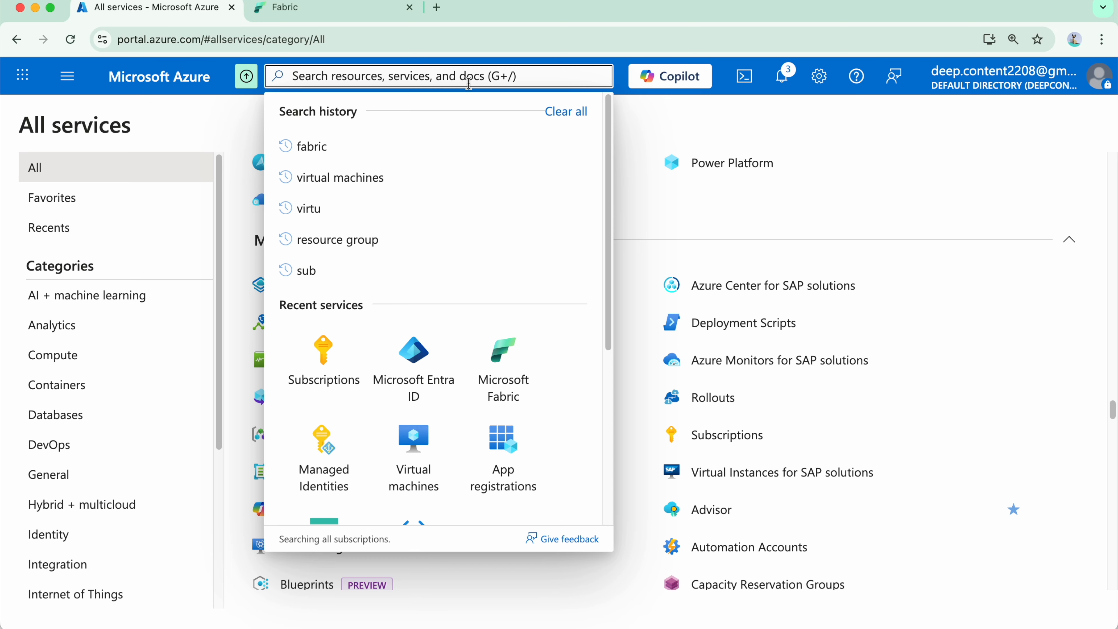
{"action": "type", "text": "sub"}
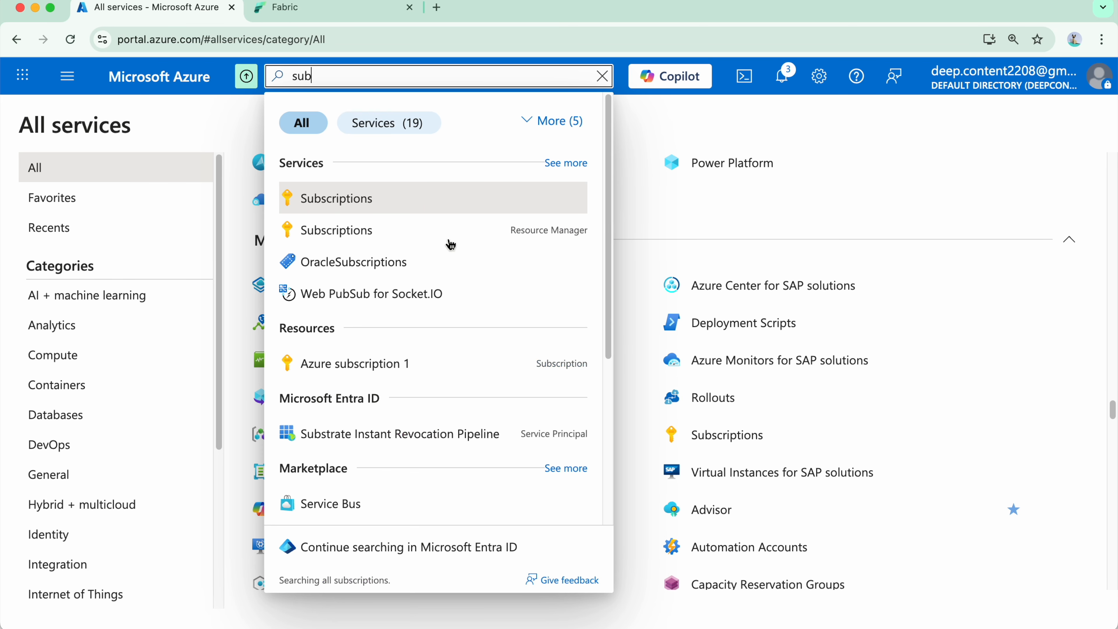
{"action": "left_click", "coordinate": [437, 203]}
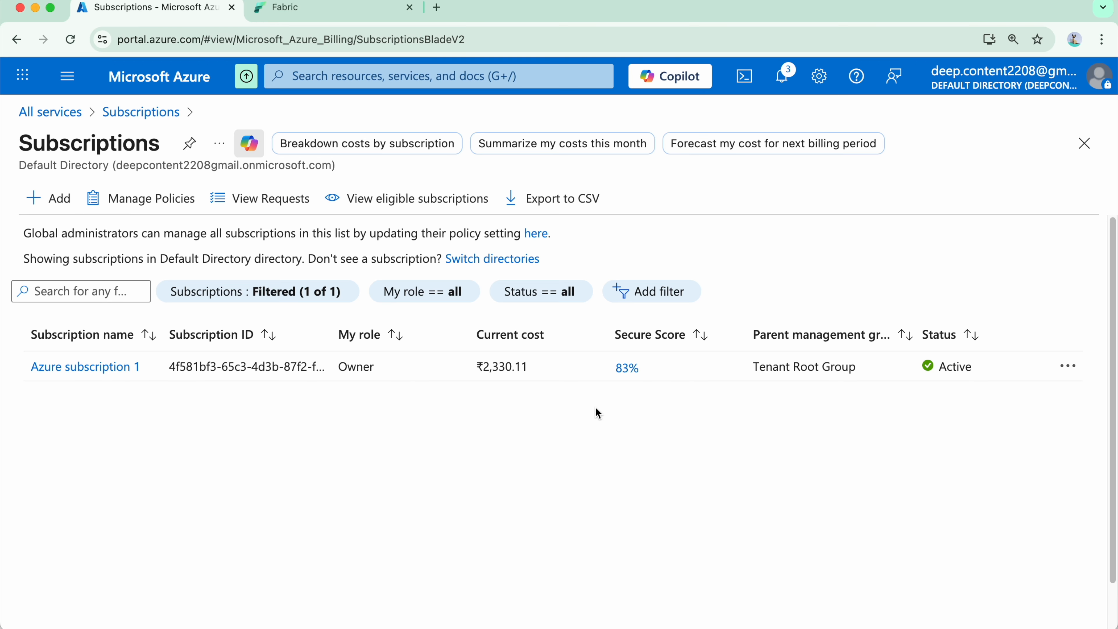
{"action": "left_click", "coordinate": [77, 382]}
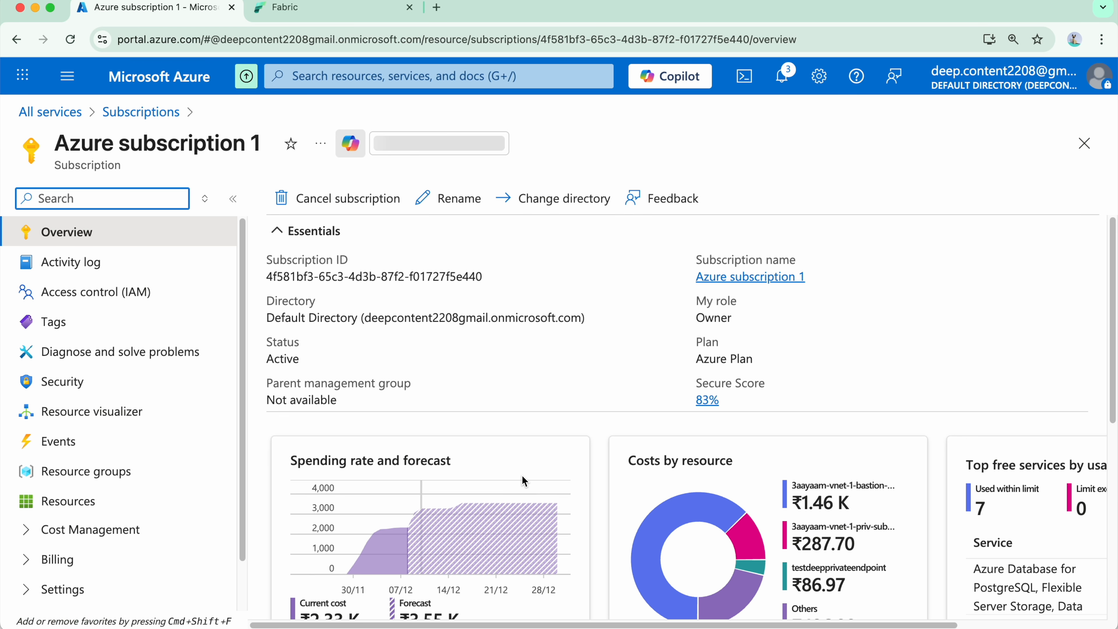
{"action": "scroll", "coordinate": [524, 480], "scroll_direction": "down", "scroll_amount": 4}
{"action": "scroll", "coordinate": [836, 480], "scroll_direction": "right", "scroll_amount": 2}
{"action": "scroll", "coordinate": [755, 460], "scroll_direction": "left", "scroll_amount": 2}
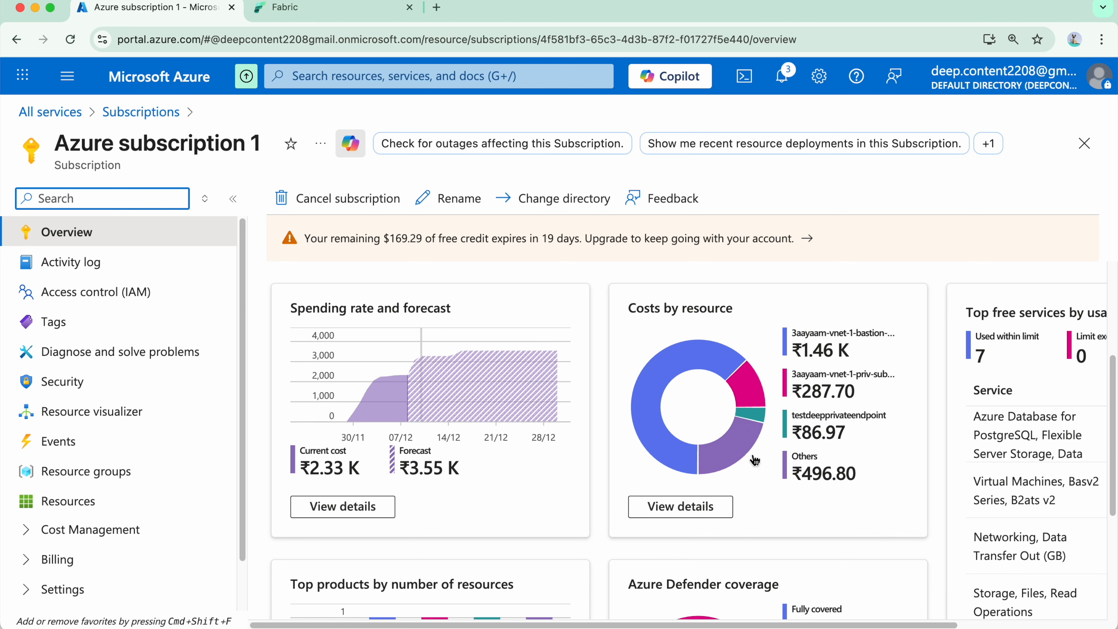
{"action": "scroll", "coordinate": [754, 460], "scroll_direction": "down", "scroll_amount": 3}
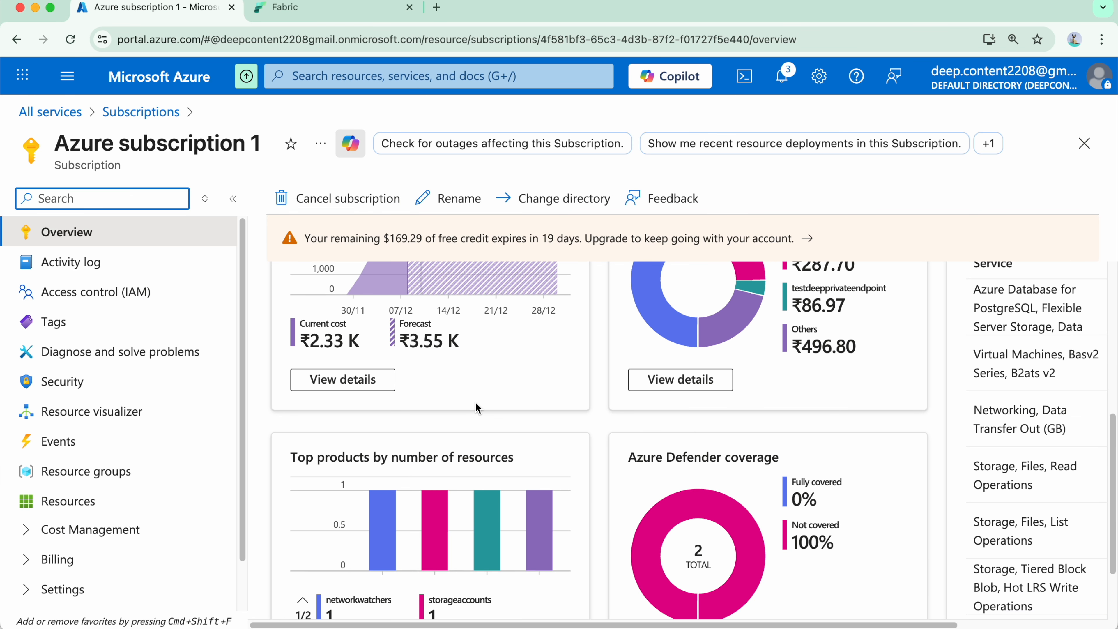
Open the access control (IAM) page of Azure subscription 1 and examine its role assignments.
{"action": "left_click", "coordinate": [171, 306]}
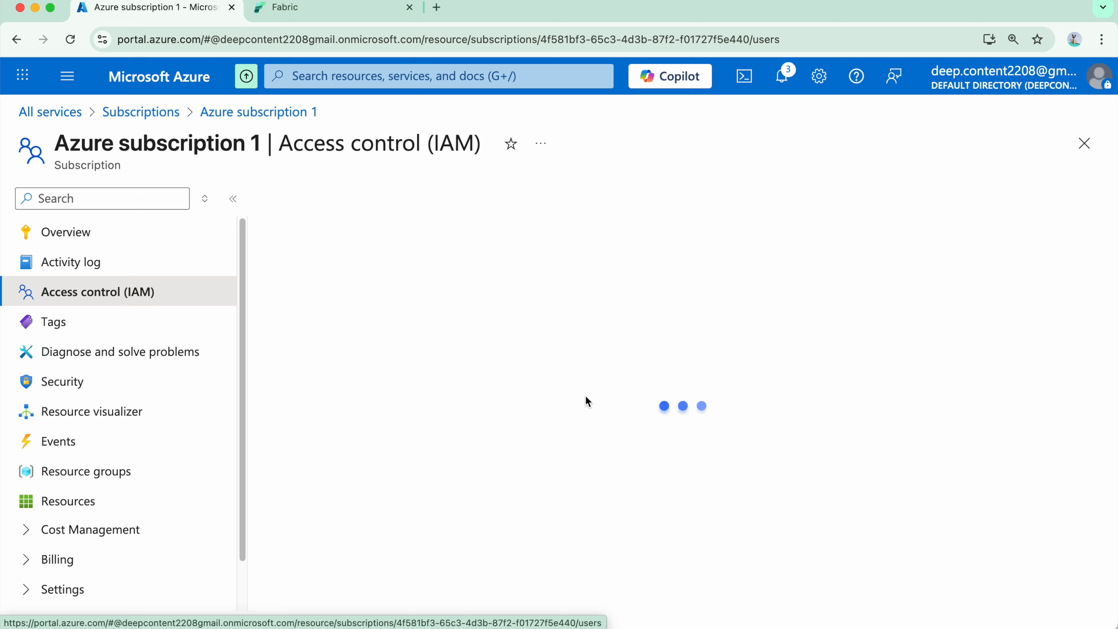
{"action": "left_click", "coordinate": [423, 281]}
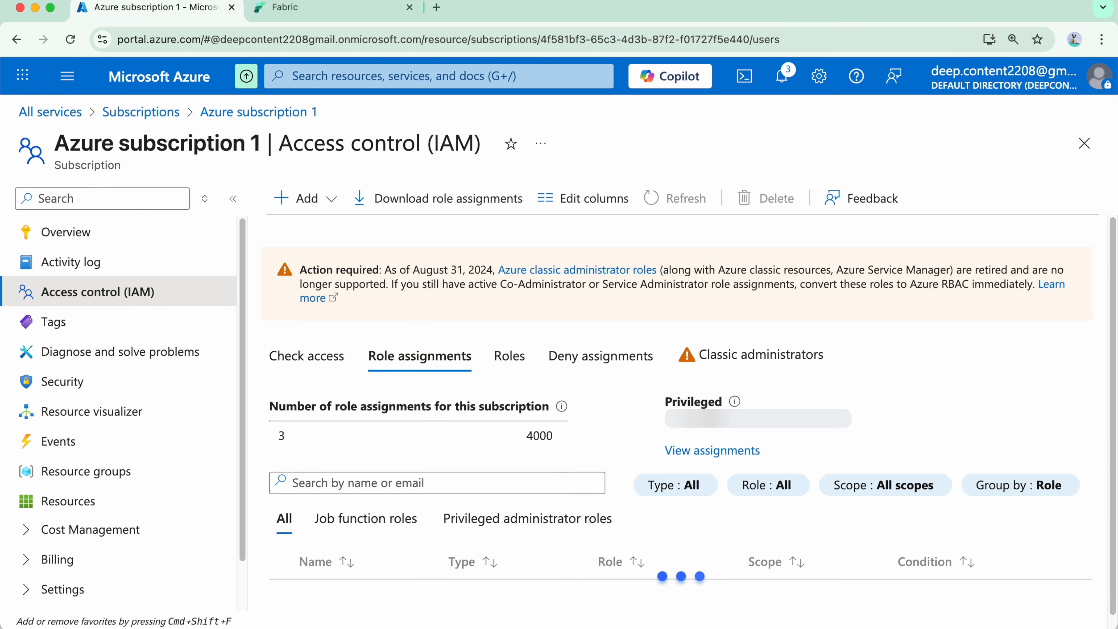
{"action": "scroll", "coordinate": [433, 457], "scroll_direction": "down", "scroll_amount": 4}
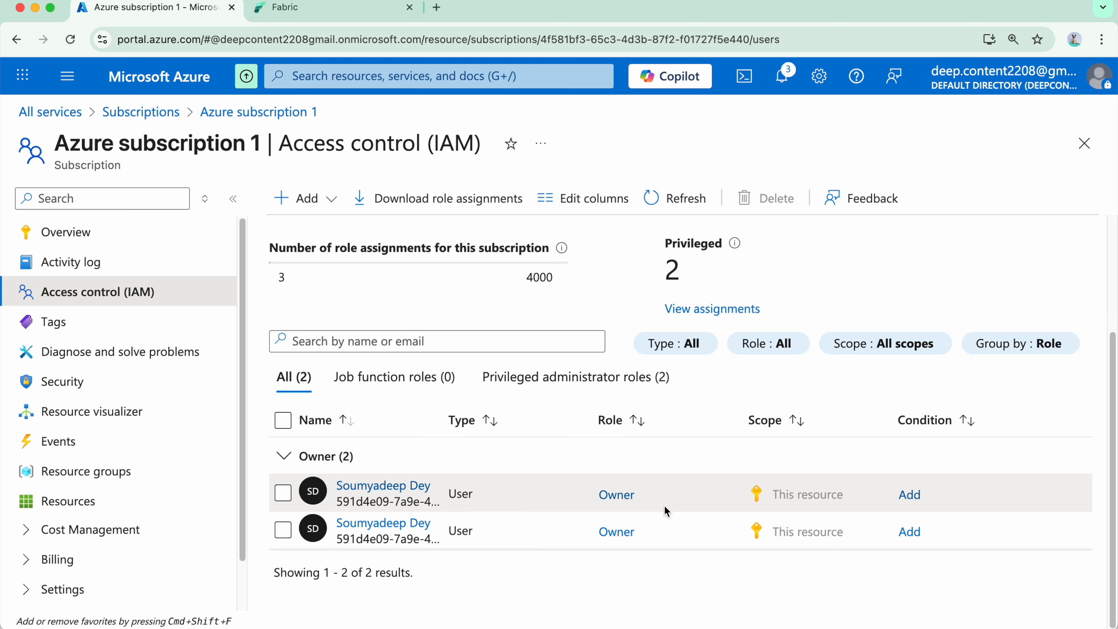
{"action": "scroll", "coordinate": [550, 449], "scroll_direction": "up", "scroll_amount": 3}
{"action": "scroll", "coordinate": [550, 450], "scroll_direction": "up", "scroll_amount": 1}
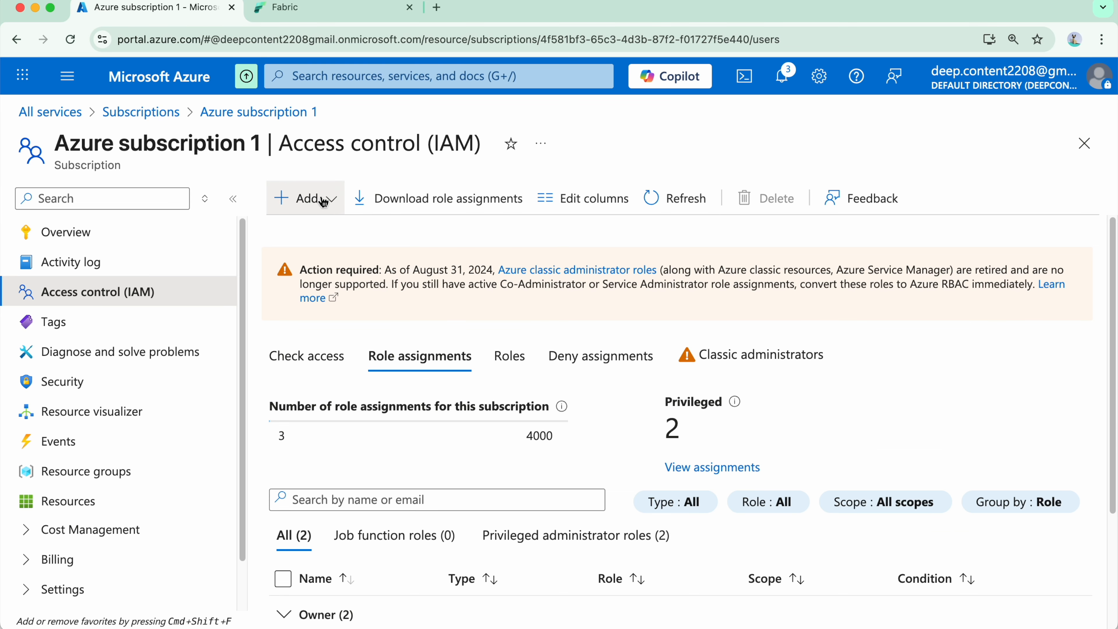
Start a new role assignment for the subscription and choose the privileged administrator role Owner.
{"action": "left_click", "coordinate": [333, 201]}
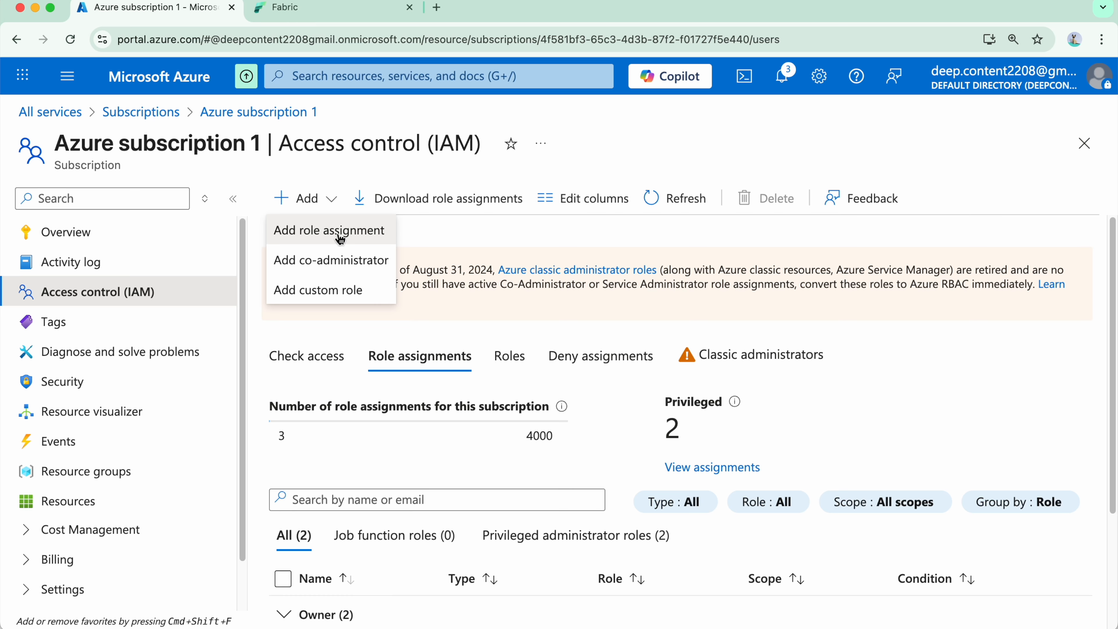
{"action": "left_click", "coordinate": [352, 238]}
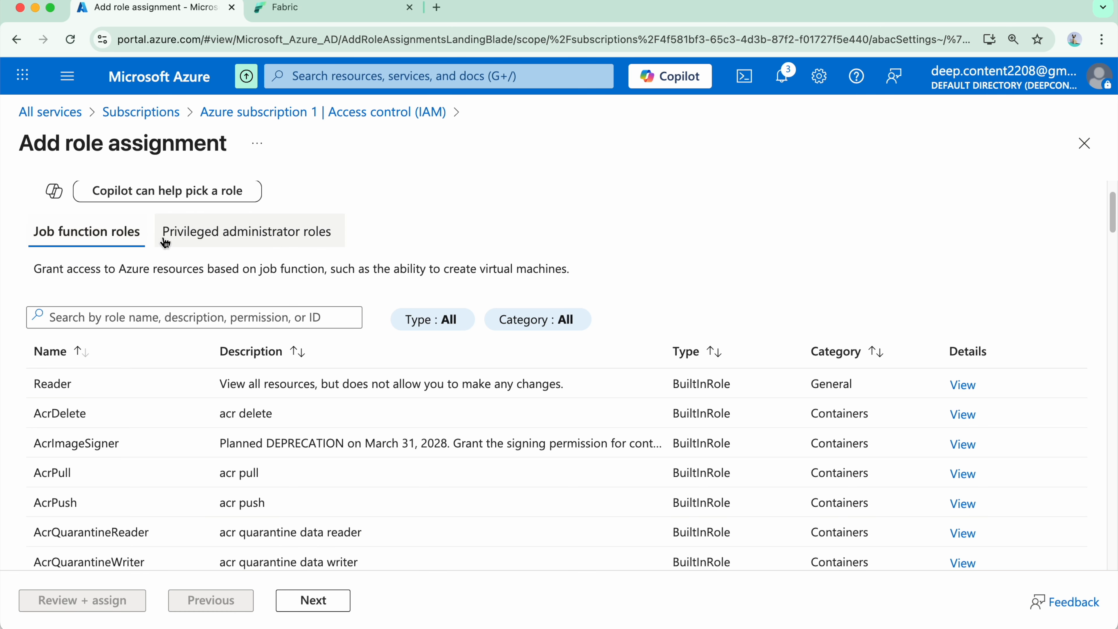
{"action": "left_click", "coordinate": [243, 238]}
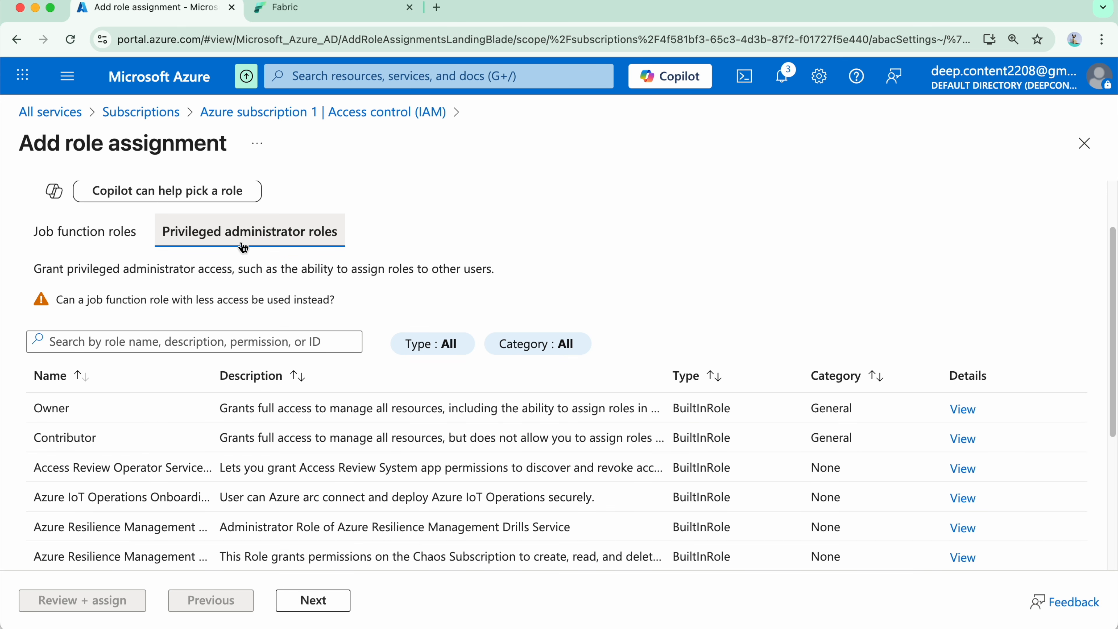
{"action": "scroll", "coordinate": [180, 483], "scroll_direction": "down", "scroll_amount": 5}
{"action": "scroll", "coordinate": [179, 481], "scroll_direction": "up", "scroll_amount": 5}
{"action": "scroll", "coordinate": [170, 462], "scroll_direction": "down", "scroll_amount": 5}
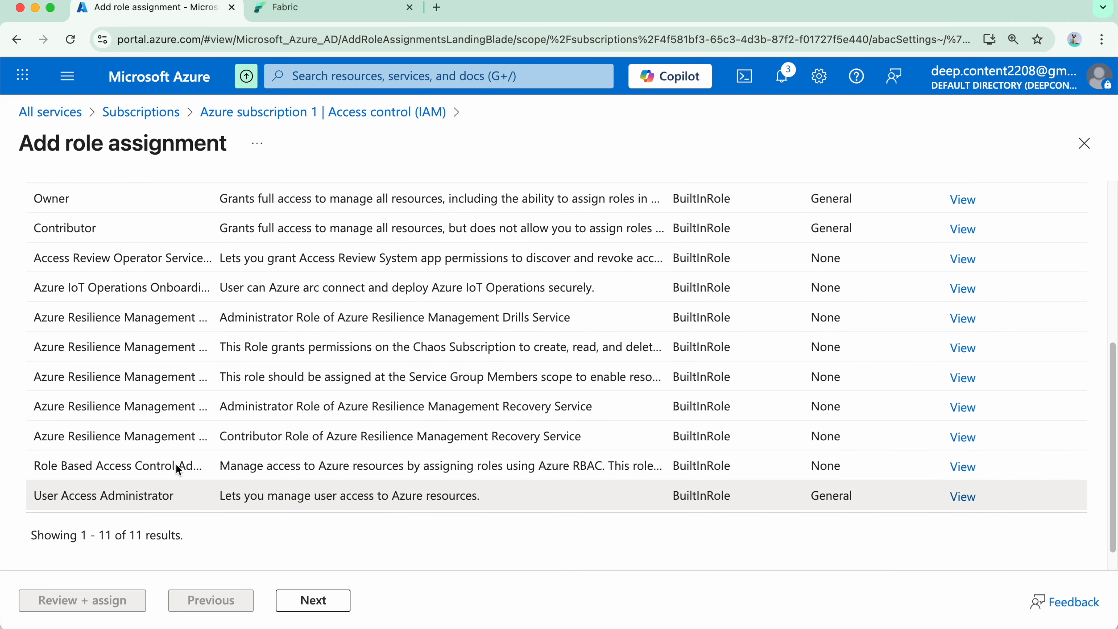
{"action": "scroll", "coordinate": [176, 463], "scroll_direction": "up", "scroll_amount": 2}
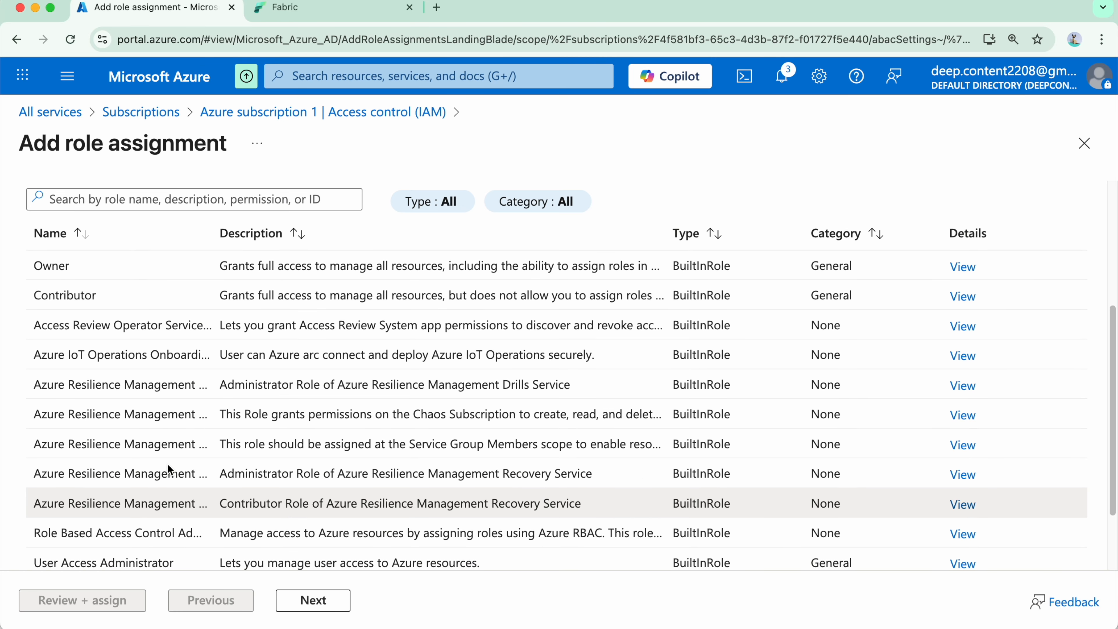
{"action": "scroll", "coordinate": [168, 465], "scroll_direction": "up", "scroll_amount": 1}
{"action": "scroll", "coordinate": [169, 461], "scroll_direction": "up", "scroll_amount": 1}
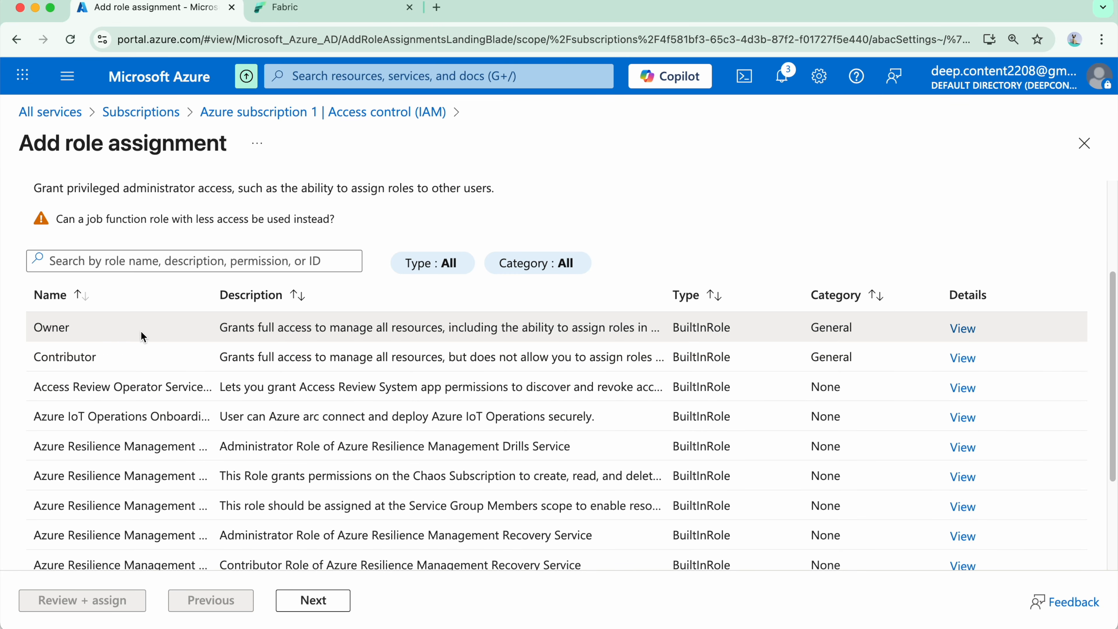
{"action": "left_click", "coordinate": [344, 606]}
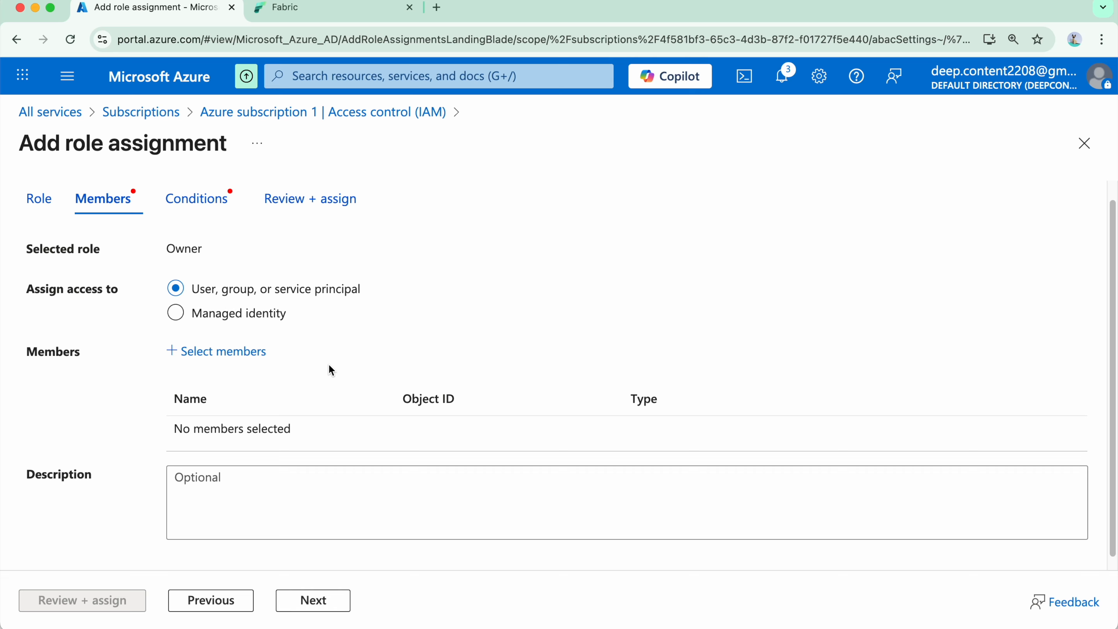
Add the user 3aayaam-fabric-admin as the member of the Owner role assignment.
{"action": "left_click", "coordinate": [257, 355]}
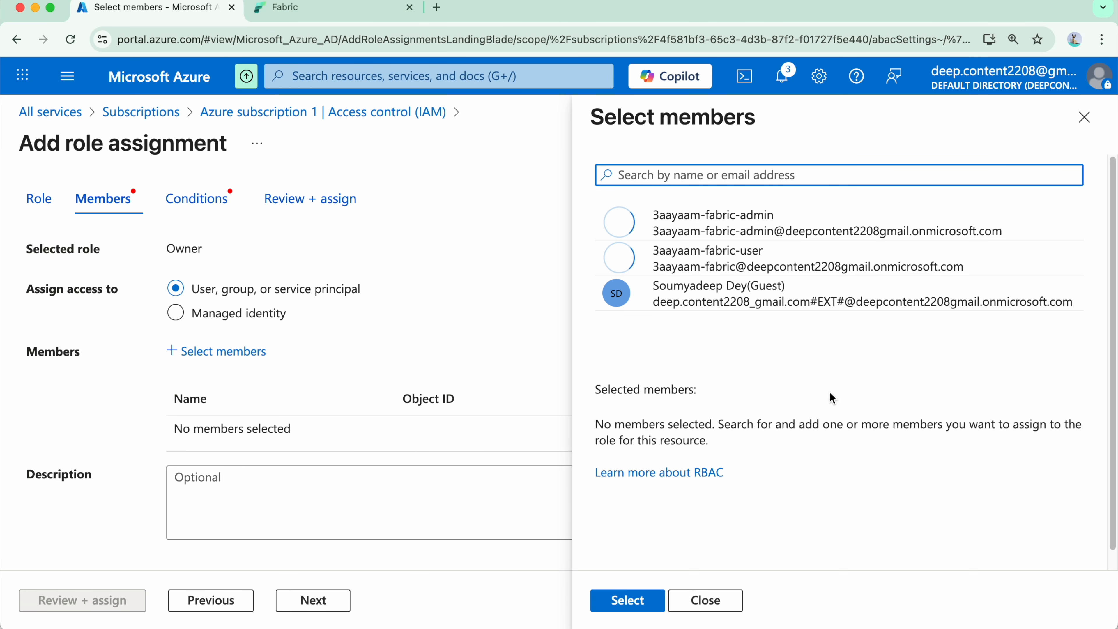
{"action": "left_click", "coordinate": [827, 222]}
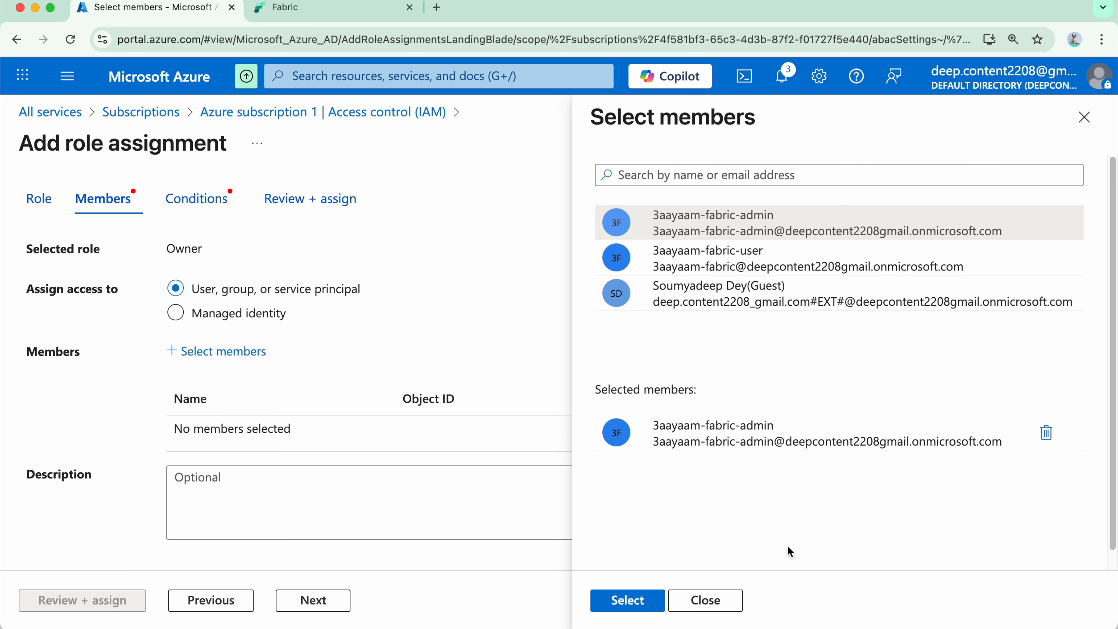
{"action": "left_click", "coordinate": [627, 599]}
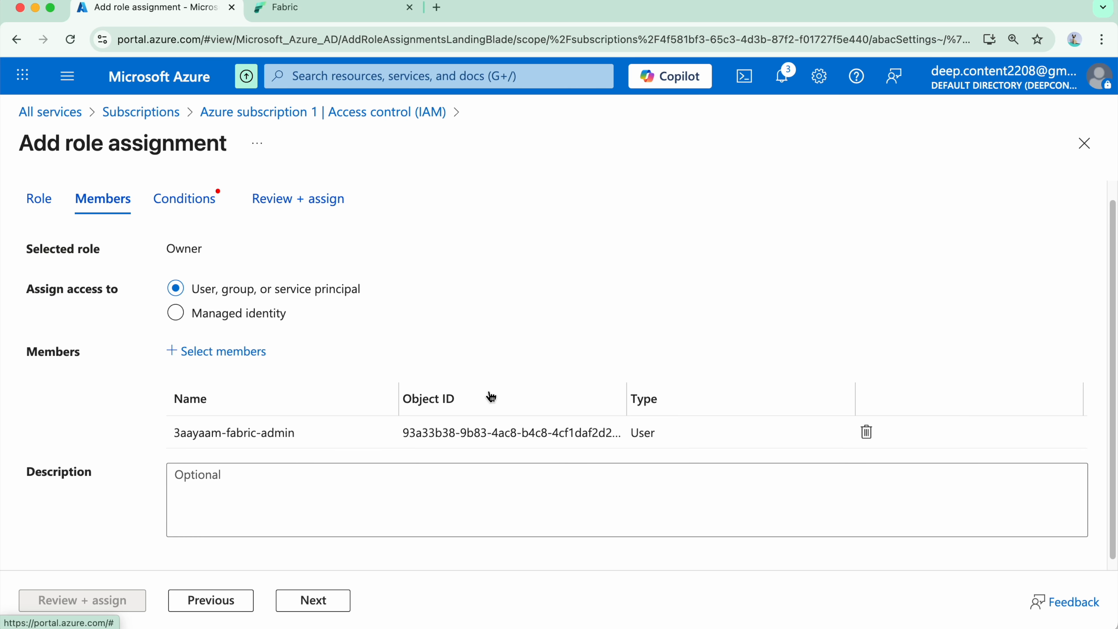
{"action": "scroll", "coordinate": [492, 397], "scroll_direction": "down", "scroll_amount": 1}
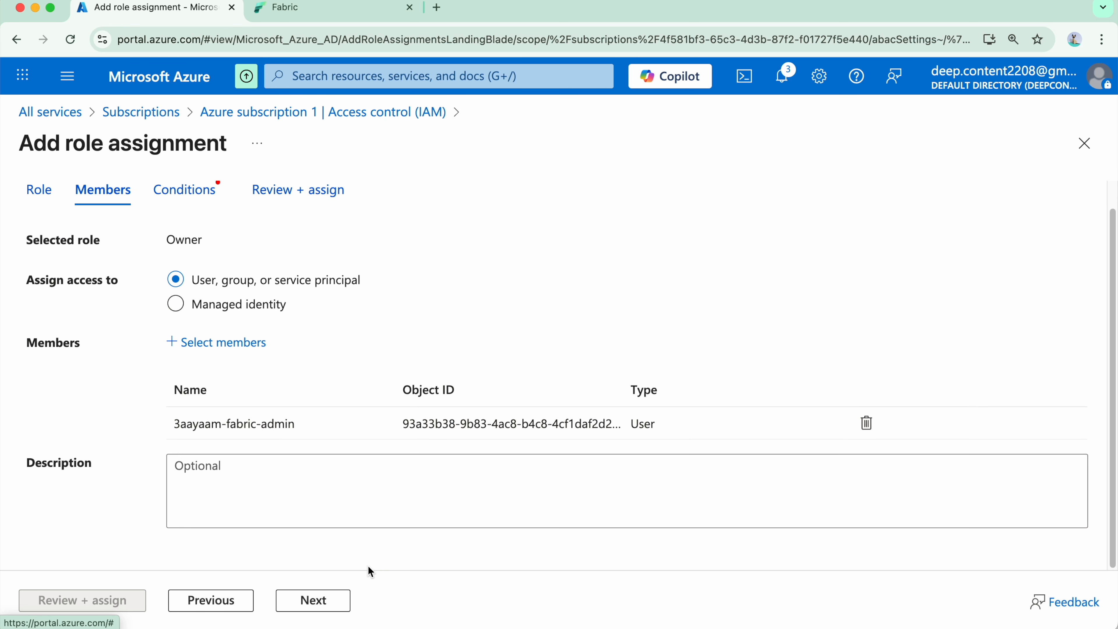
Allow the member to assign all roles (highly privileged) and complete the Owner role assignment on Azure subscription 1.
{"action": "left_click", "coordinate": [324, 606]}
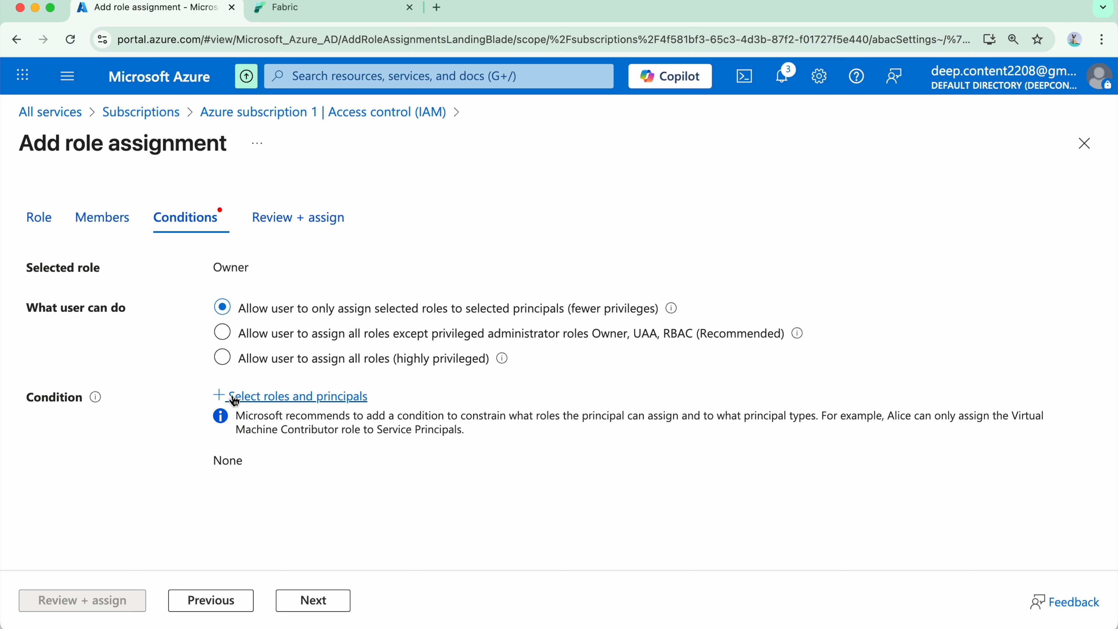
{"action": "left_click", "coordinate": [322, 358]}
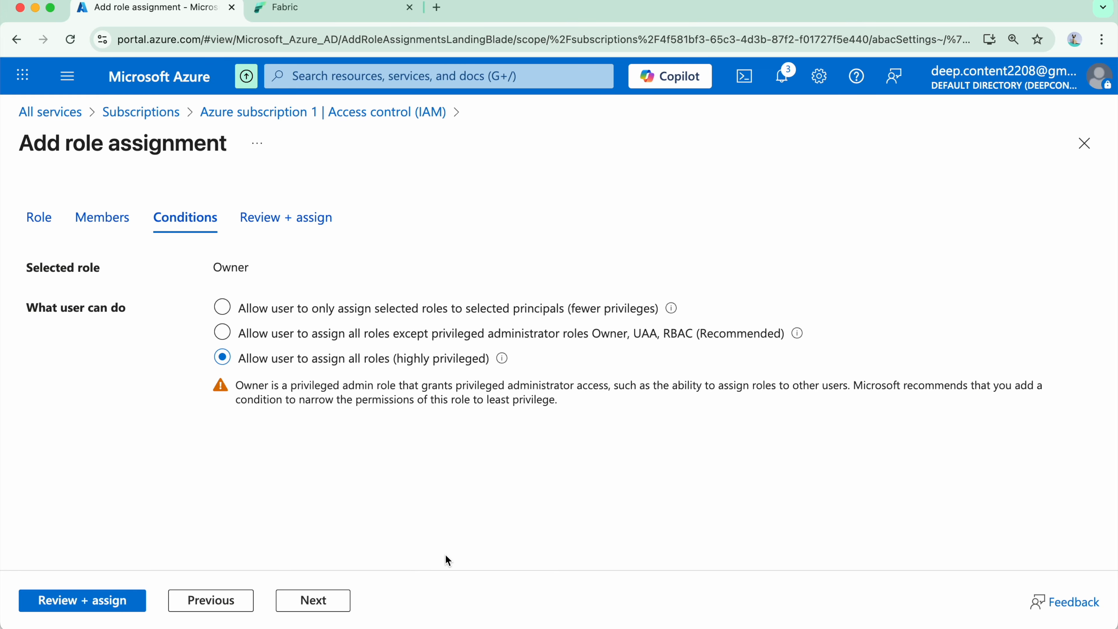
{"action": "left_click", "coordinate": [316, 604]}
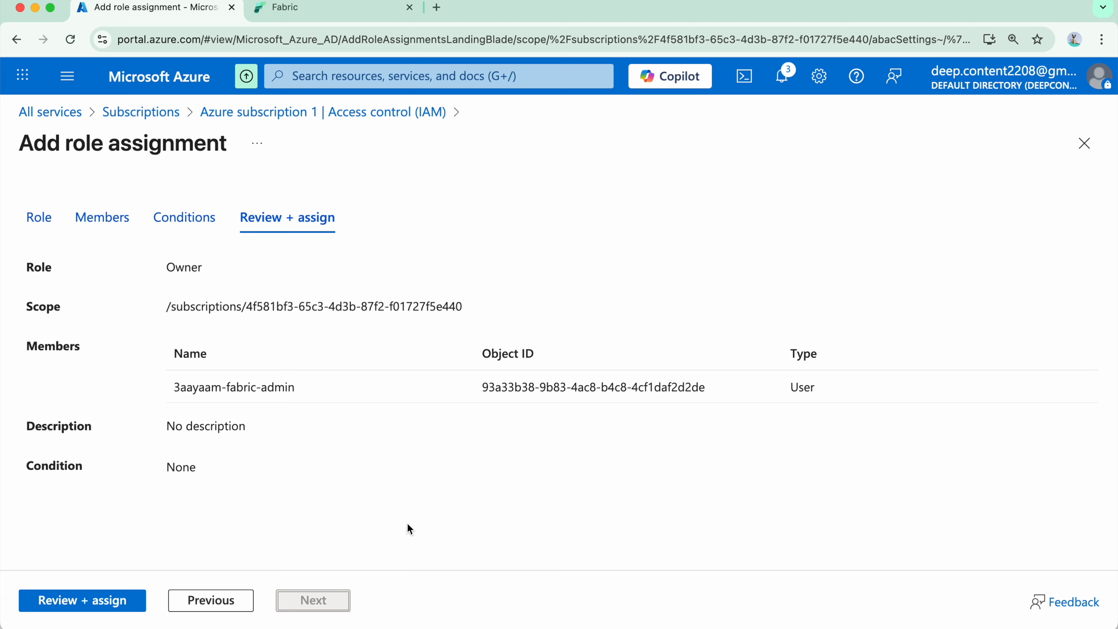
{"action": "left_click", "coordinate": [102, 605]}
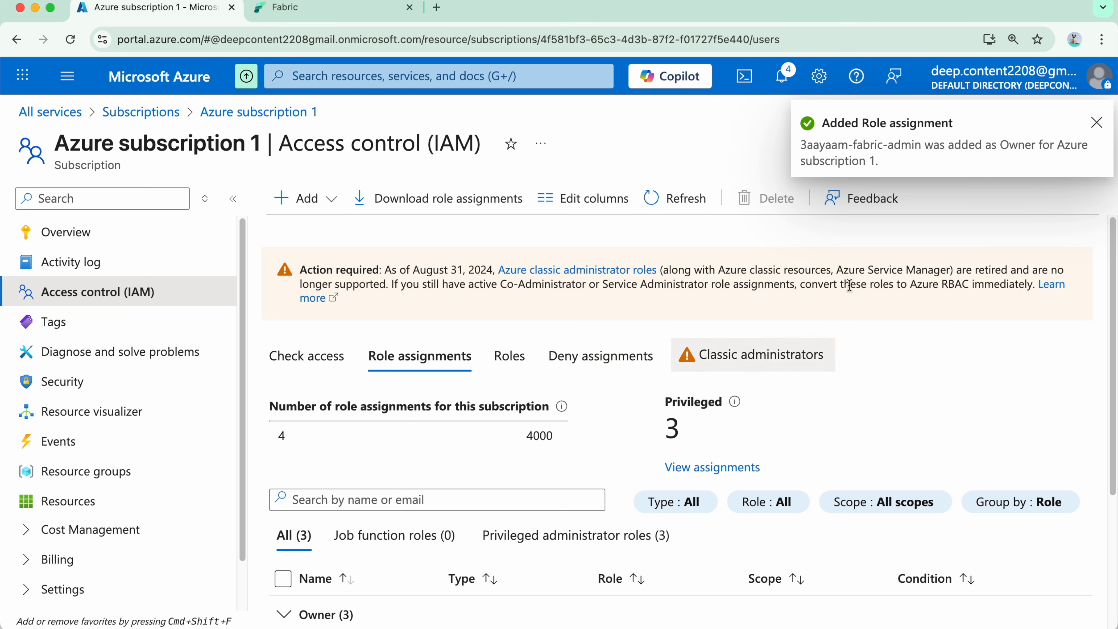
Examine the subscription's Owner role assignments, widening the Name column to read the 3aayaam-fabric-admin entry in full.
{"action": "scroll", "coordinate": [629, 320], "scroll_direction": "down", "scroll_amount": 5}
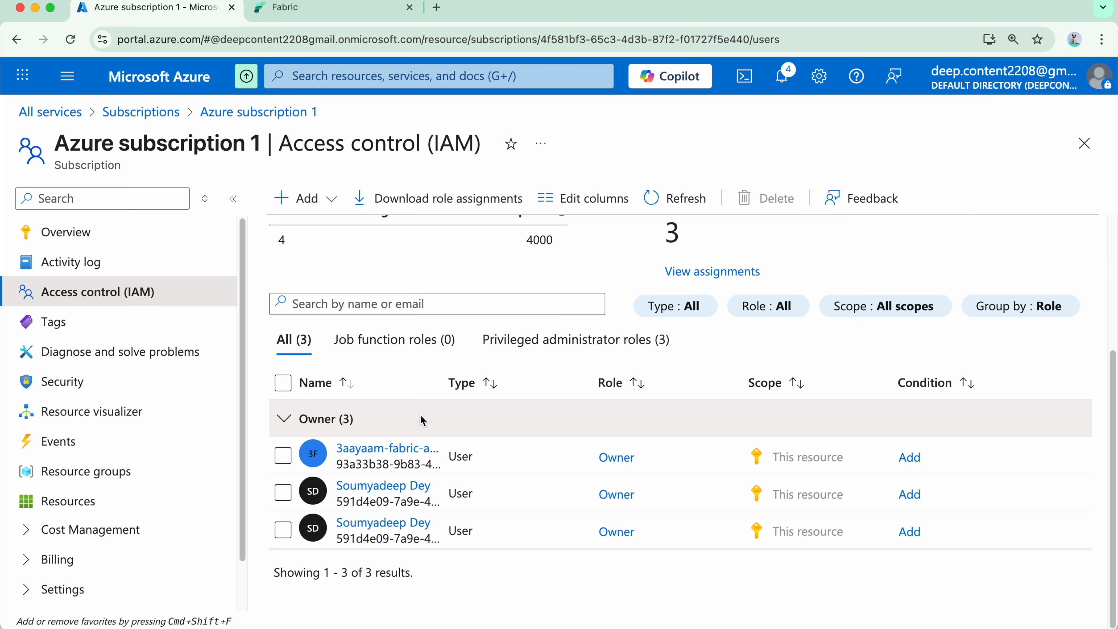
{"action": "left_click_drag", "start_coordinate": [442, 376], "coordinate": [548, 374]}
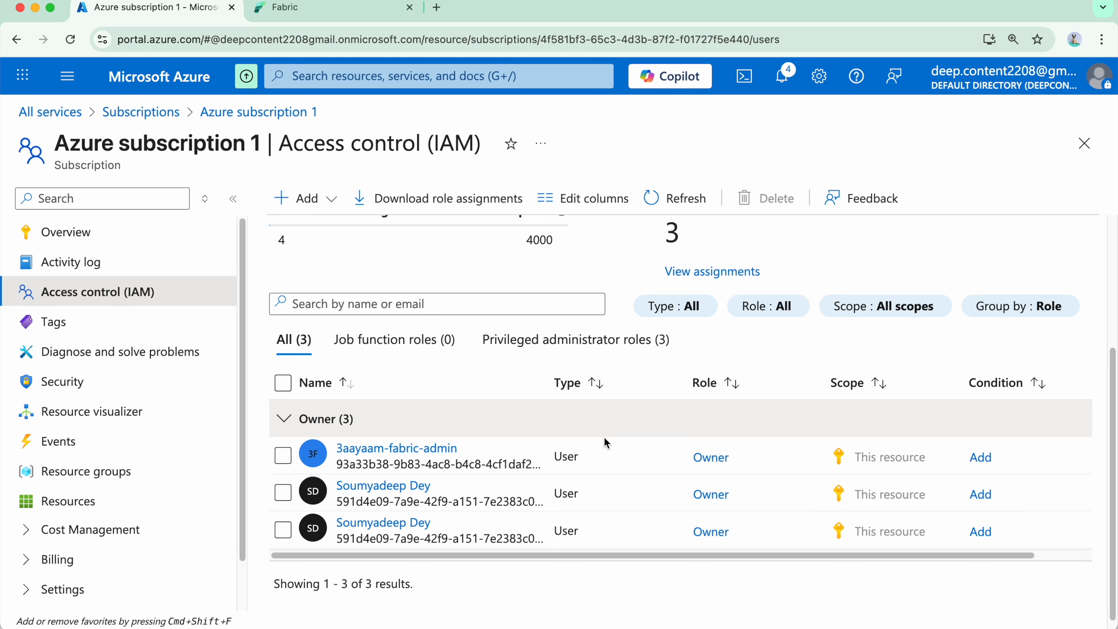
{"action": "left_click_drag", "start_coordinate": [458, 449], "coordinate": [336, 455]}
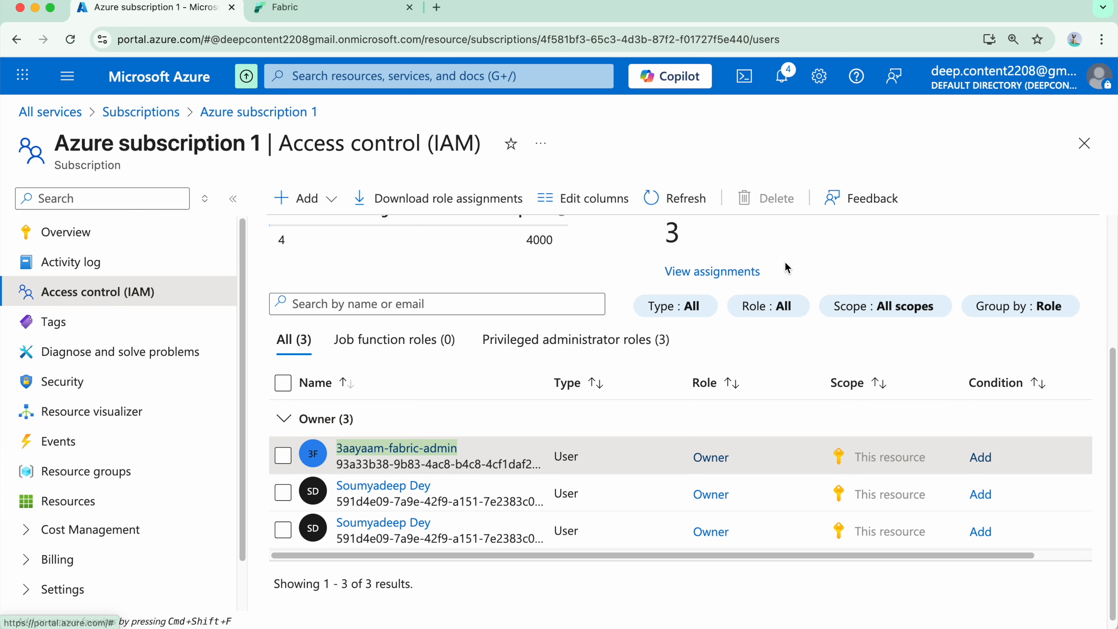
{"action": "left_click", "coordinate": [919, 233]}
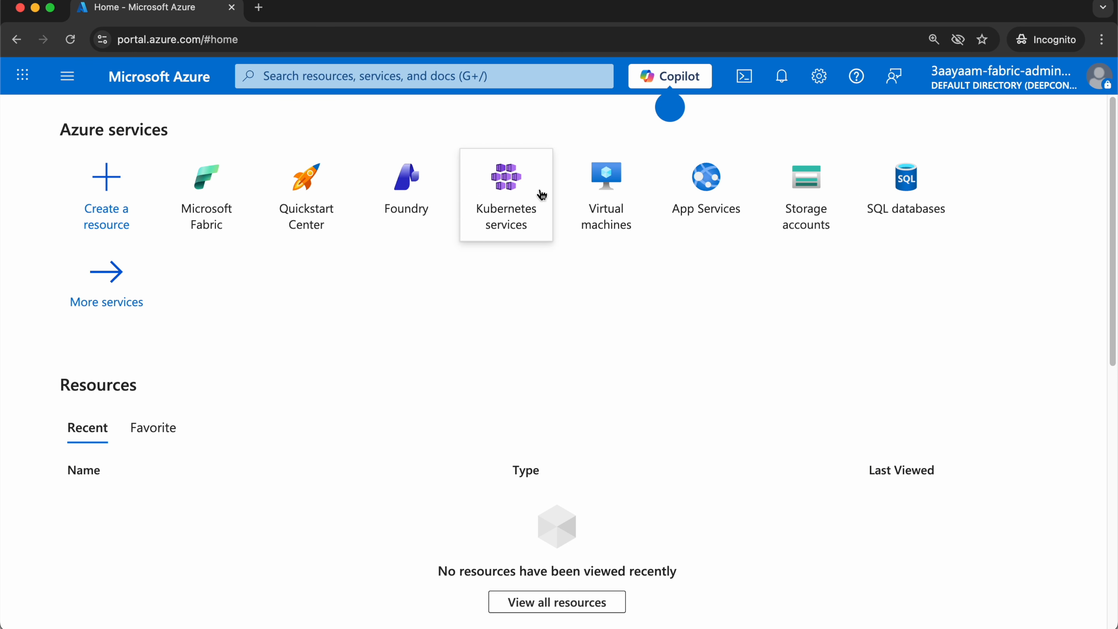
In the Fabric admin account's portal window, open Microsoft Fabric and start creating a Fabric capacity under Azure subscription 1.
{"action": "left_click", "coordinate": [222, 227]}
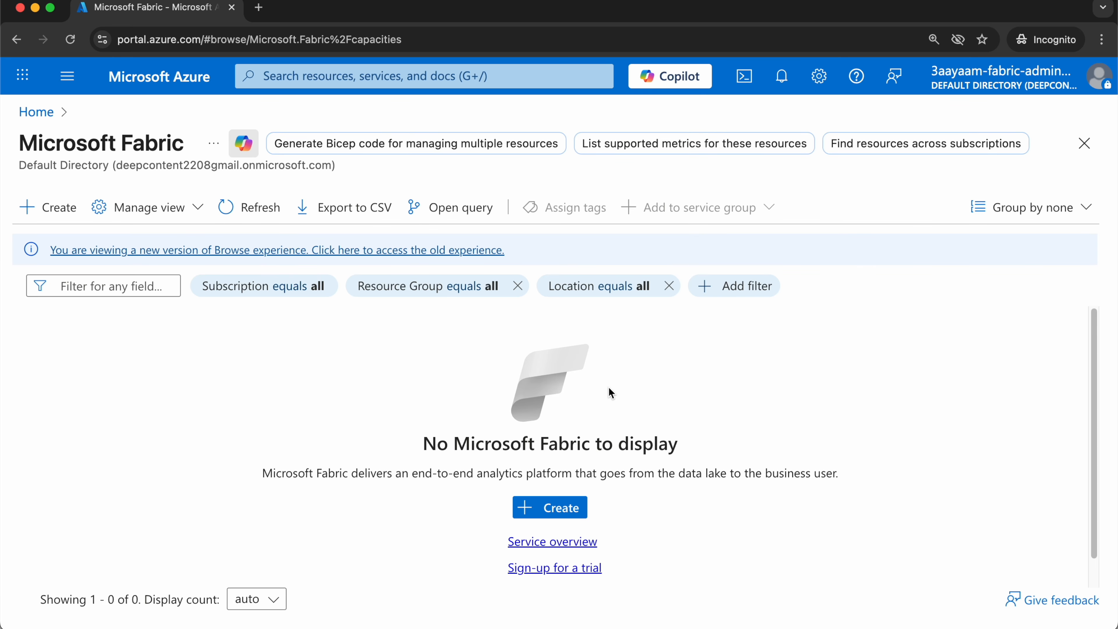
{"action": "left_click", "coordinate": [49, 209]}
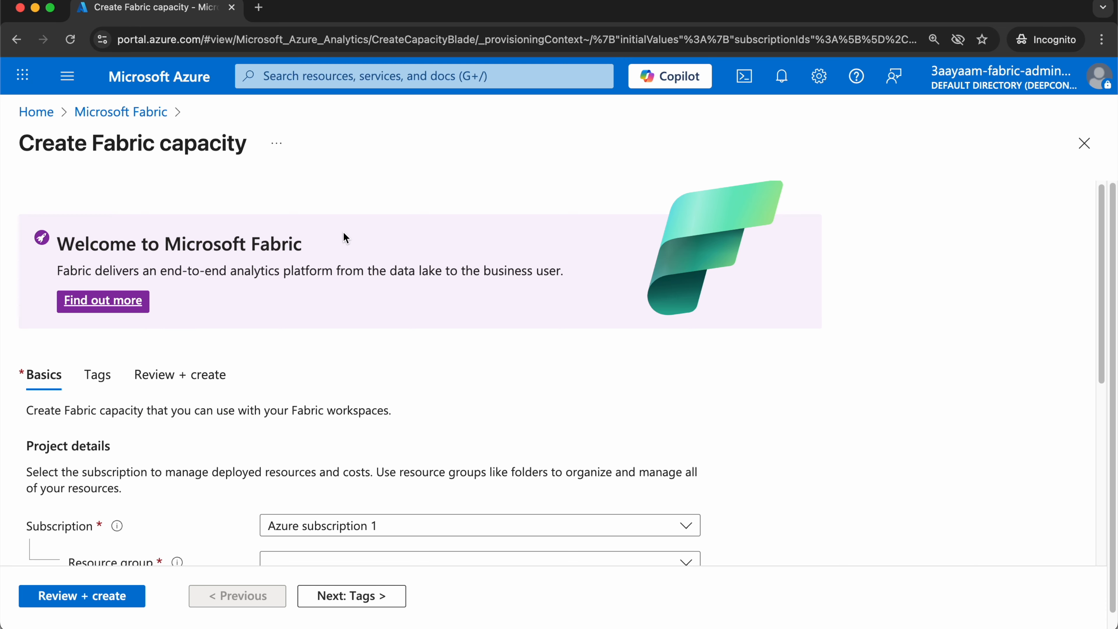
{"action": "scroll", "coordinate": [472, 254], "scroll_direction": "down", "scroll_amount": 1}
{"action": "scroll", "coordinate": [472, 255], "scroll_direction": "down", "scroll_amount": 5}
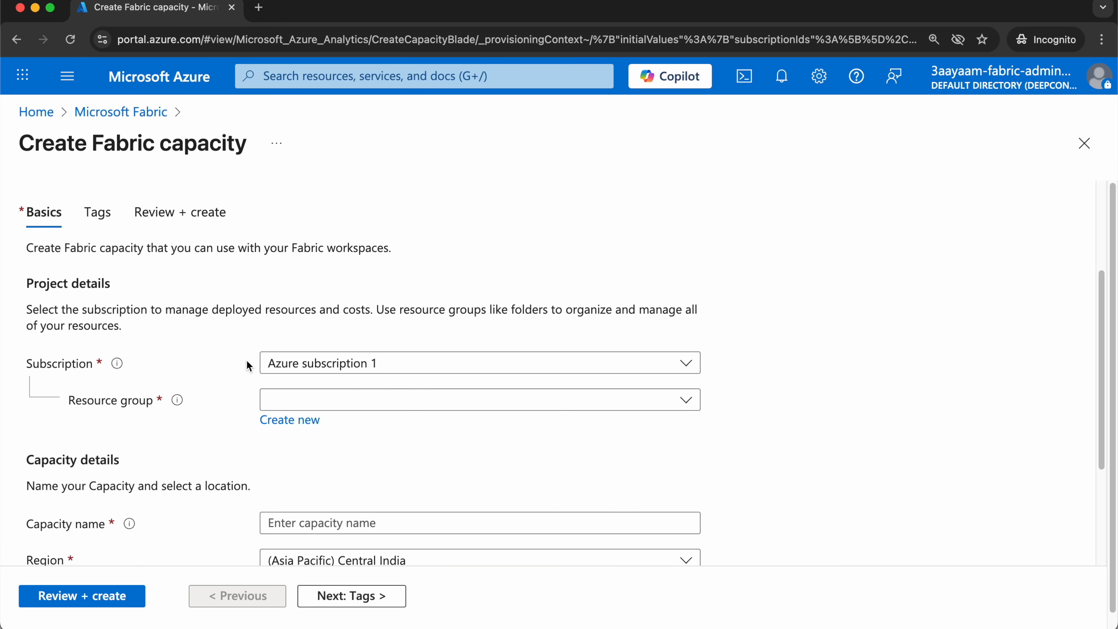
Create a new resource group named 3aayaam-fabric-resource-group for the Fabric capacity.
{"action": "left_click", "coordinate": [482, 397]}
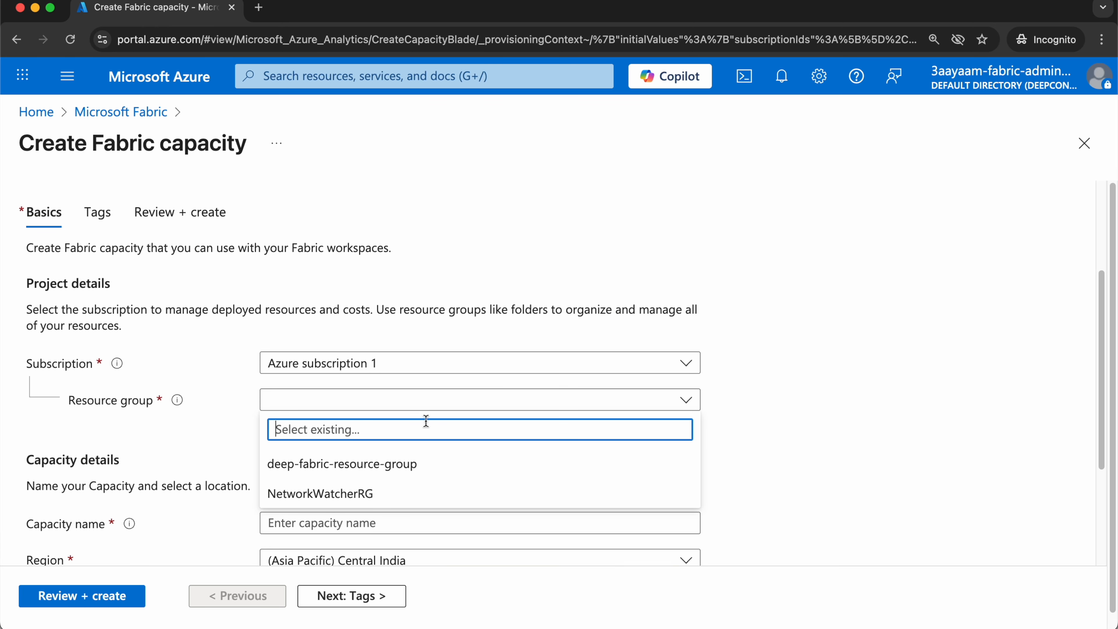
{"action": "left_click", "coordinate": [901, 447]}
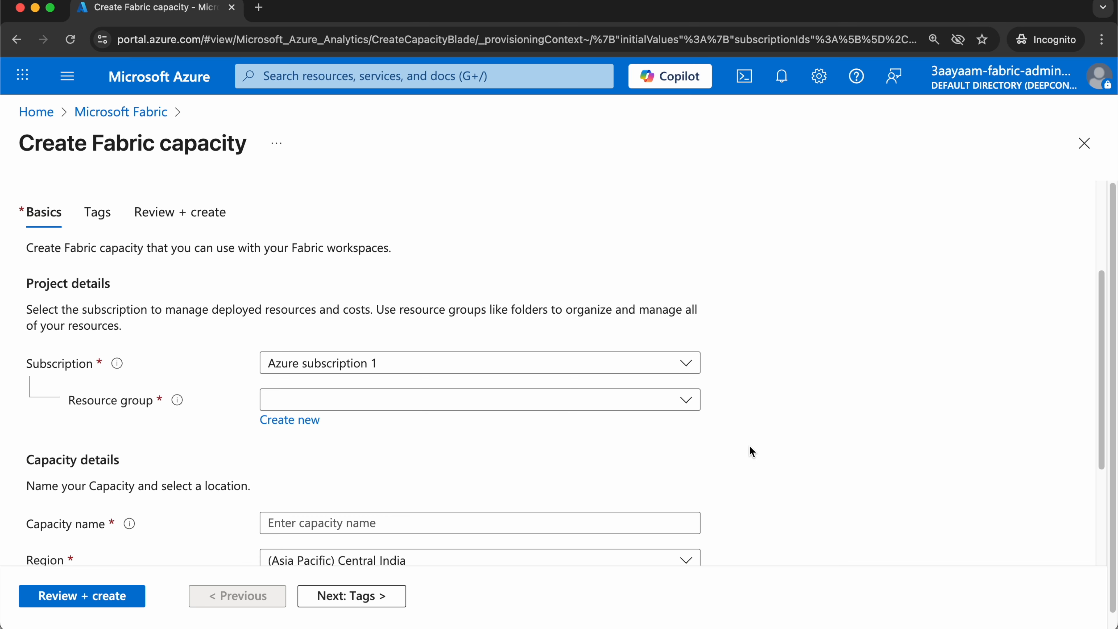
{"action": "left_click", "coordinate": [304, 420]}
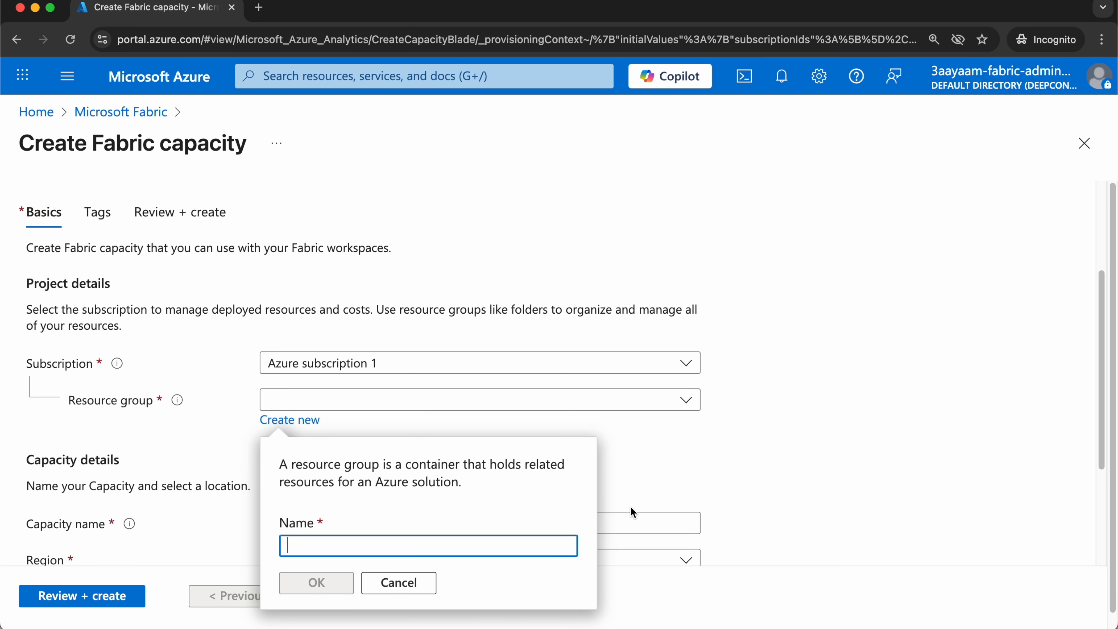
{"action": "type", "text": "3aayaam-fabric-resource-group"}
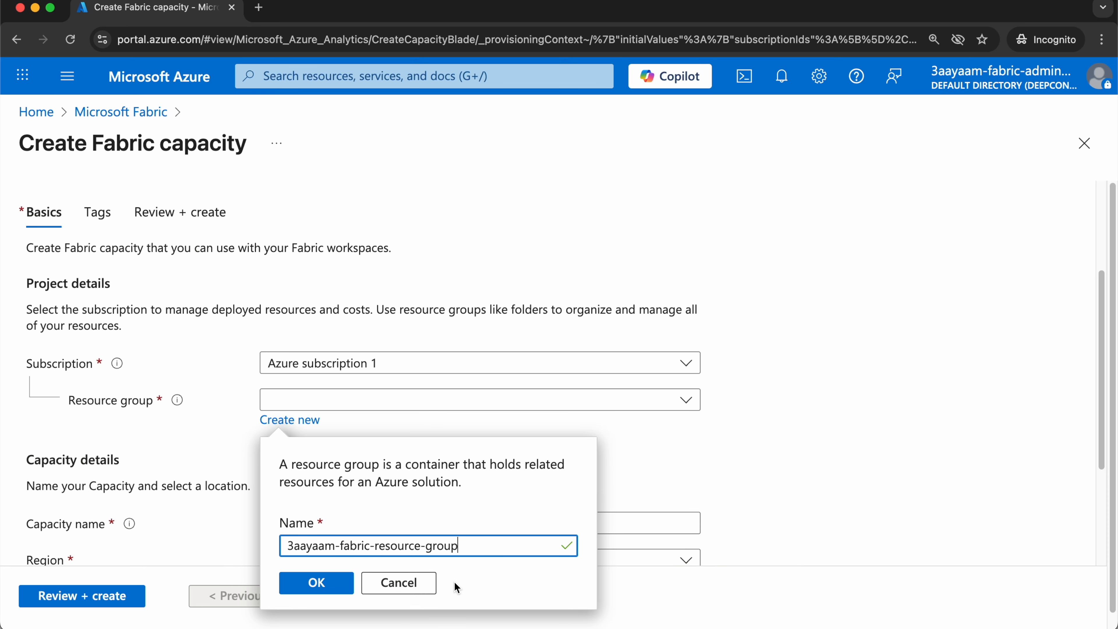
{"action": "left_click", "coordinate": [315, 582]}
Name the Fabric capacity threeaayaamfabricfcapacity.
{"action": "scroll", "coordinate": [504, 454], "scroll_direction": "down", "scroll_amount": 4}
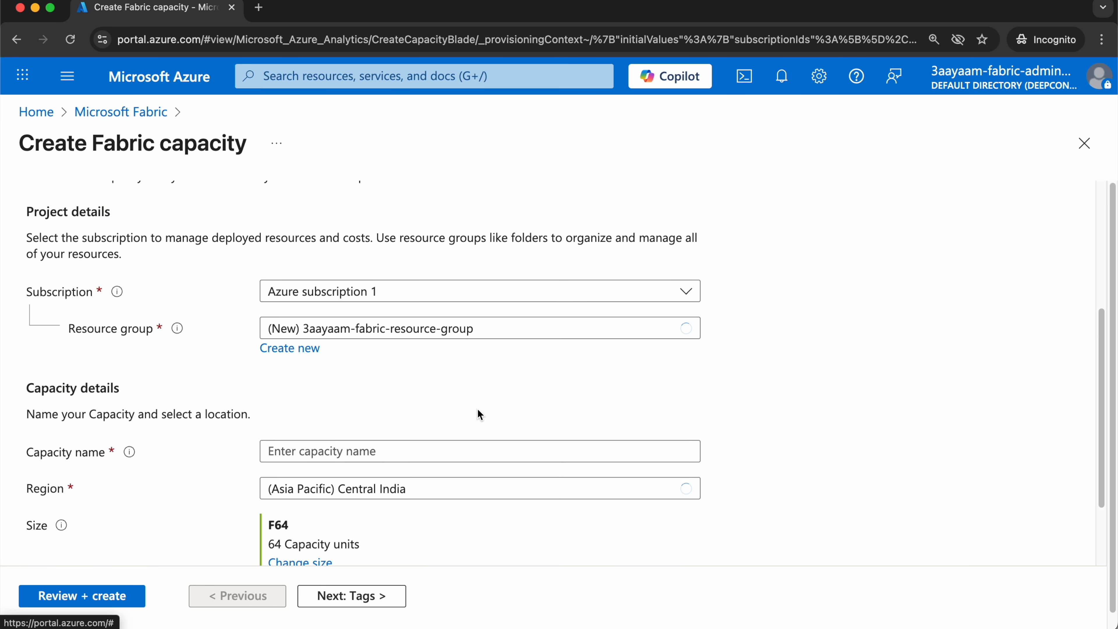
{"action": "left_click", "coordinate": [412, 349]}
{"action": "type", "text": "3aayaamfabricfcapacity"}
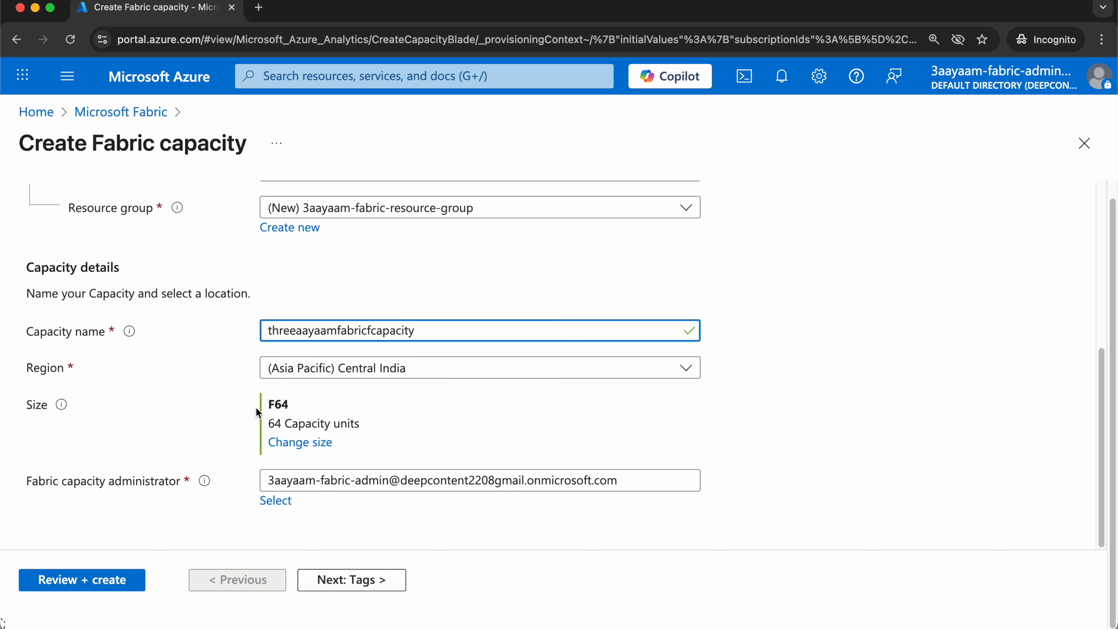
Compare the available SKUs and their monthly costs, and set the capacity size to F2.
{"action": "left_click", "coordinate": [308, 443]}
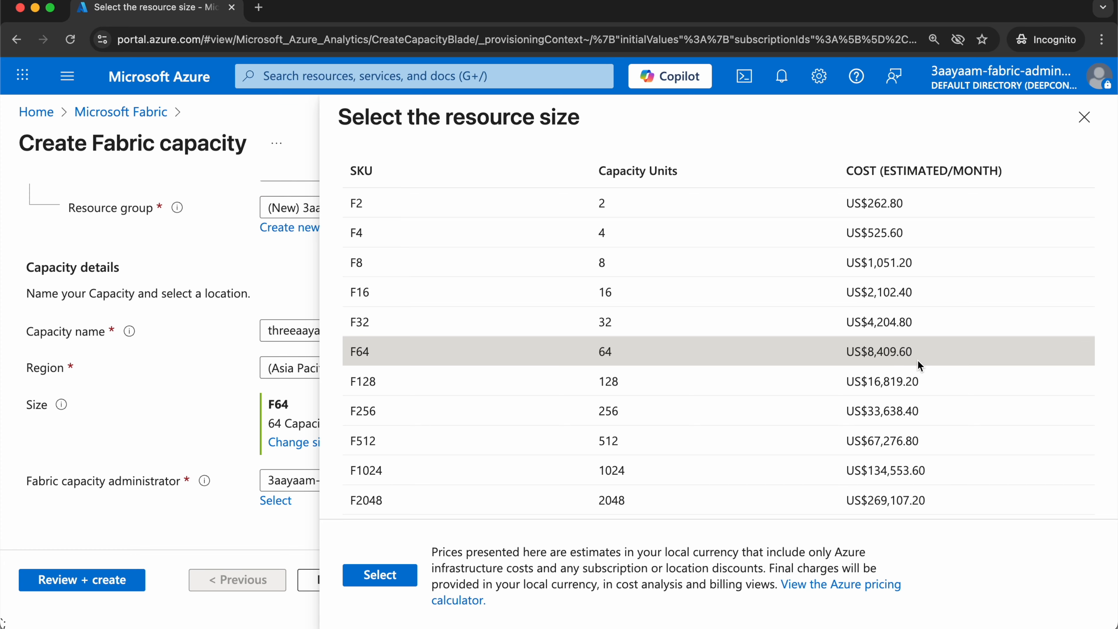
{"action": "left_click", "coordinate": [878, 351]}
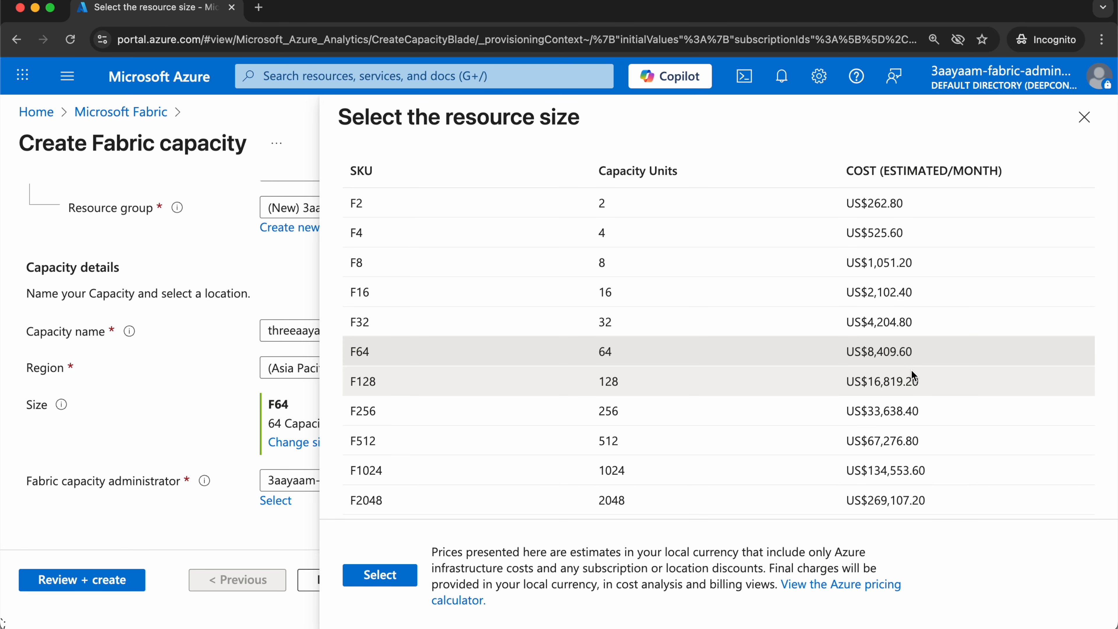
{"action": "left_click", "coordinate": [940, 205]}
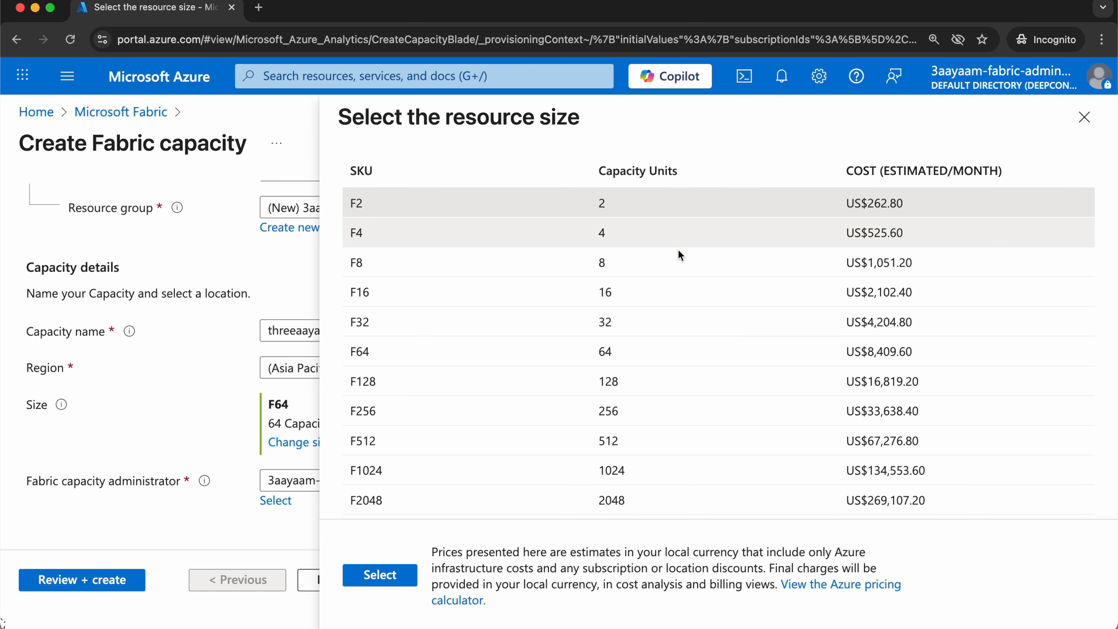
{"action": "left_click", "coordinate": [848, 205]}
{"action": "double_click", "coordinate": [849, 205]}
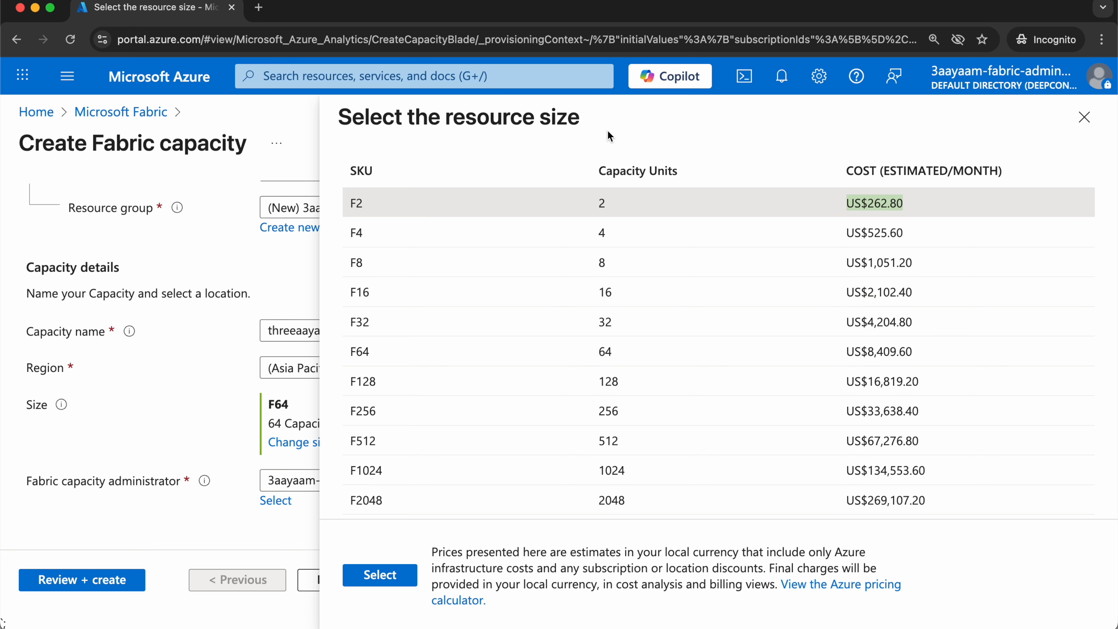
{"action": "left_click", "coordinate": [379, 575]}
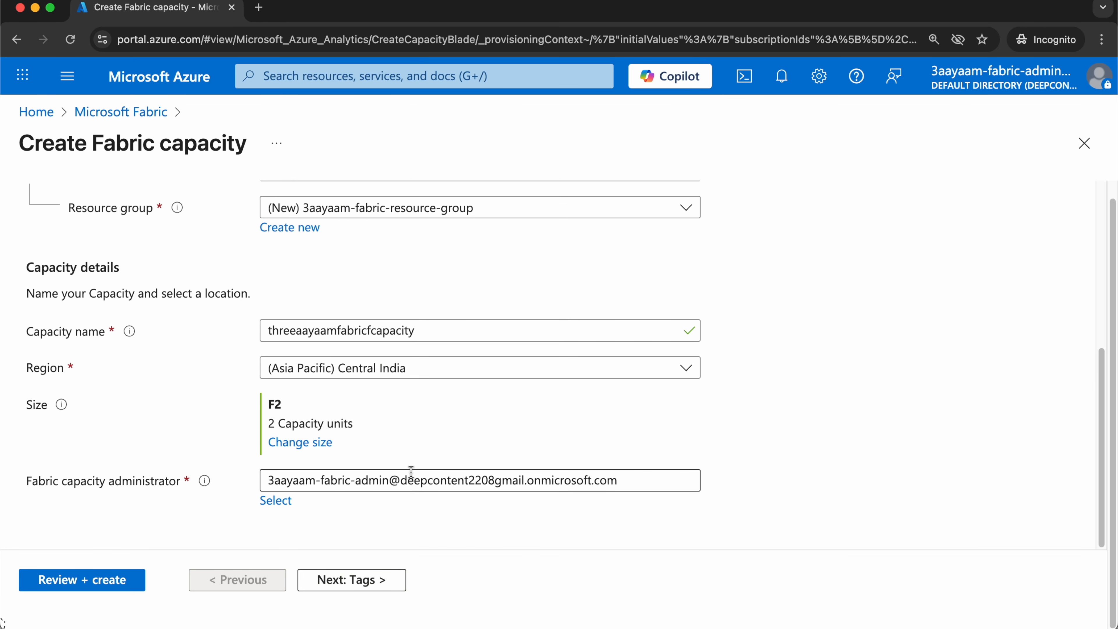
Review and create the Fabric capacity, and open the deployed resource.
{"action": "left_click", "coordinate": [370, 579]}
{"action": "left_click", "coordinate": [185, 372]}
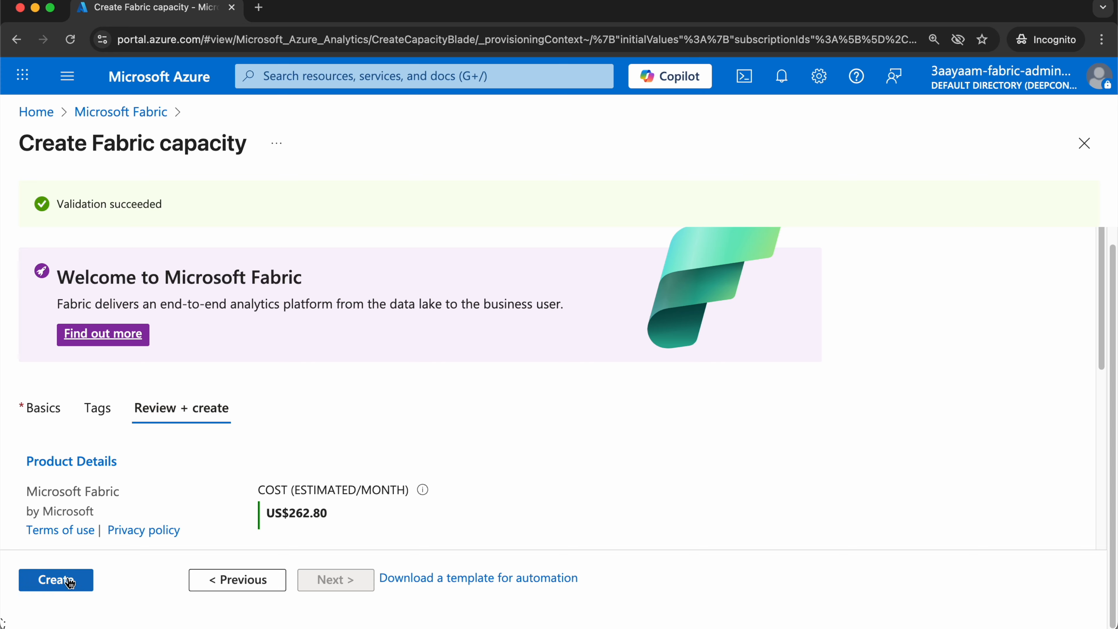
{"action": "left_click", "coordinate": [56, 580]}
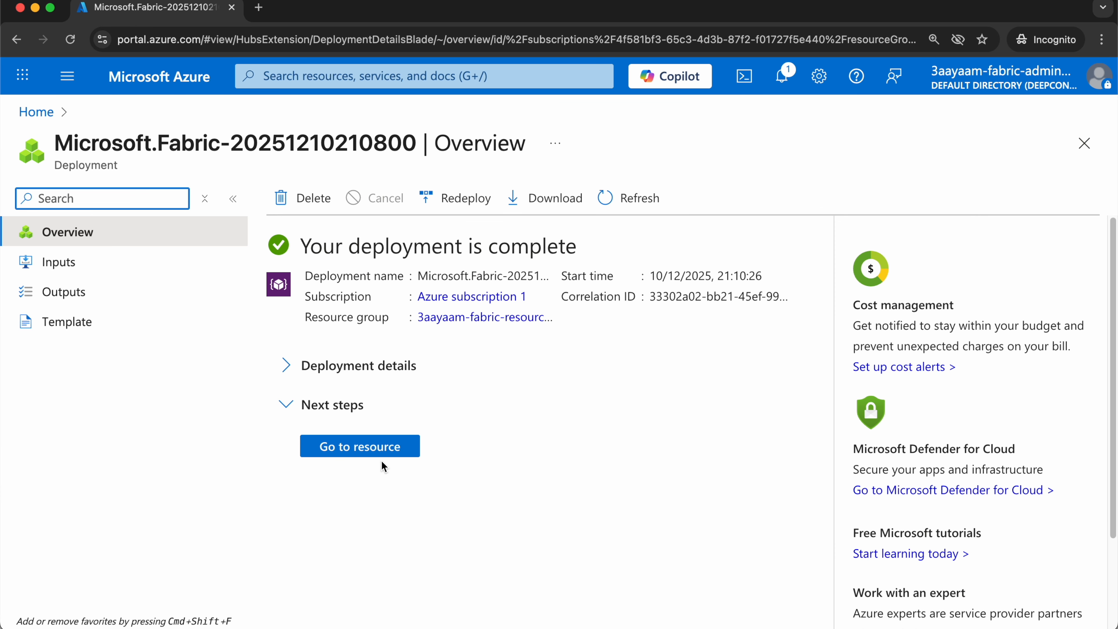
{"action": "left_click", "coordinate": [383, 454]}
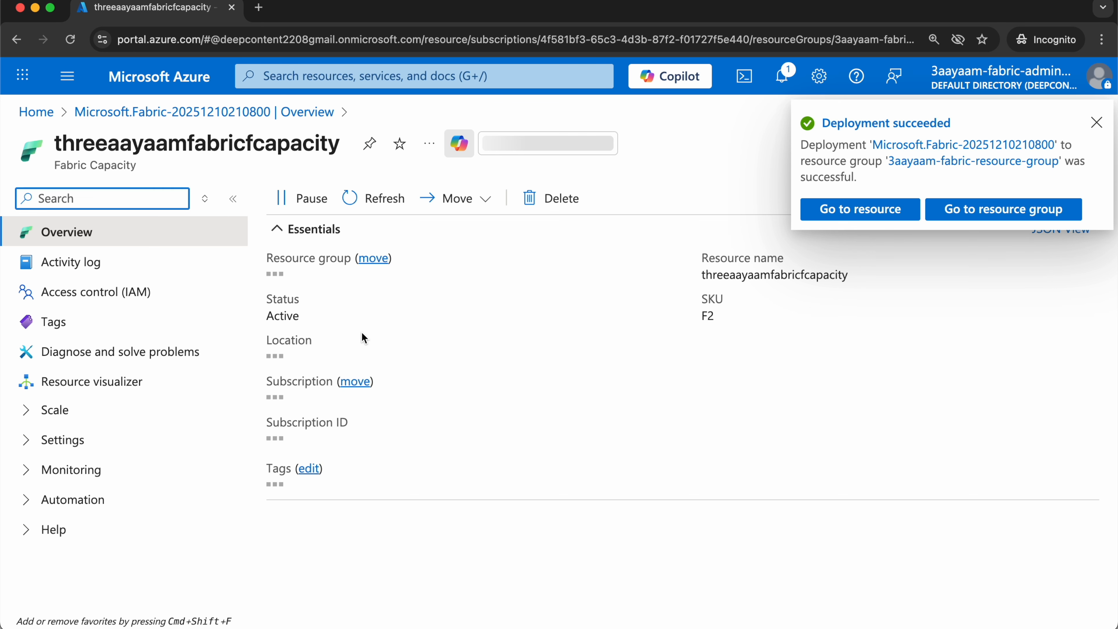
Dismiss the deployment notification and look at the options for moving the Fabric capacity.
{"action": "left_click", "coordinate": [1095, 121]}
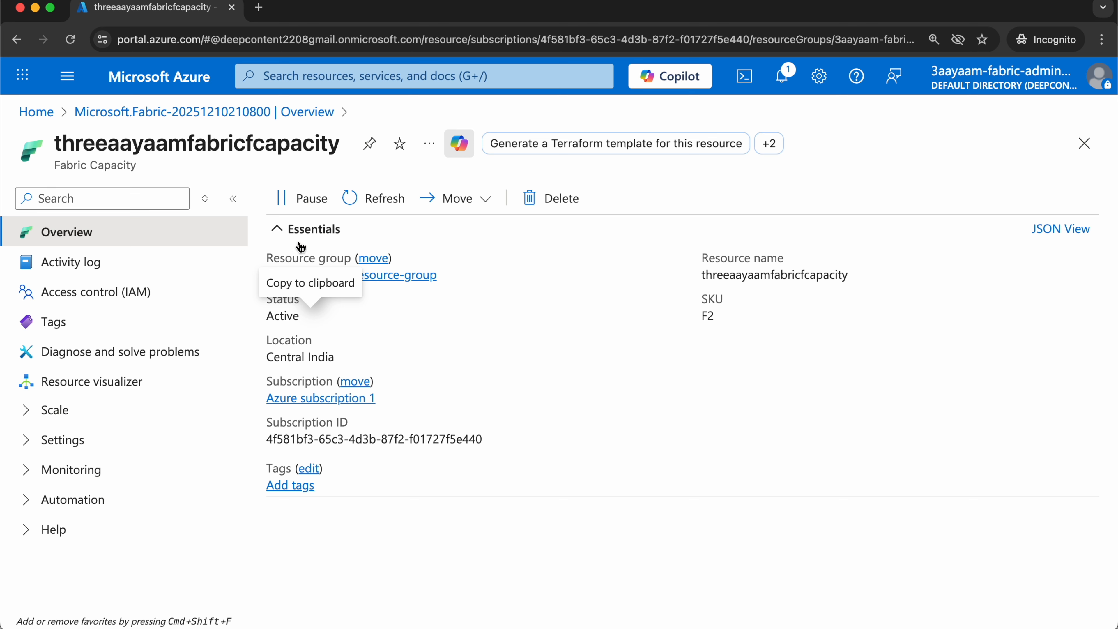
{"action": "left_click", "coordinate": [455, 210]}
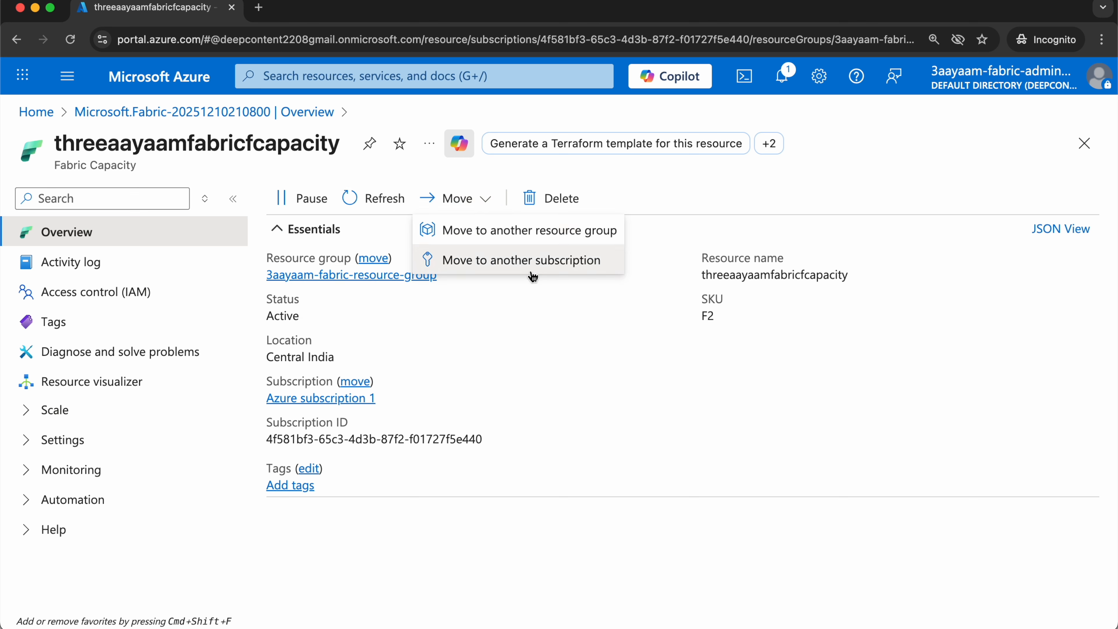
{"action": "left_click", "coordinate": [706, 201]}
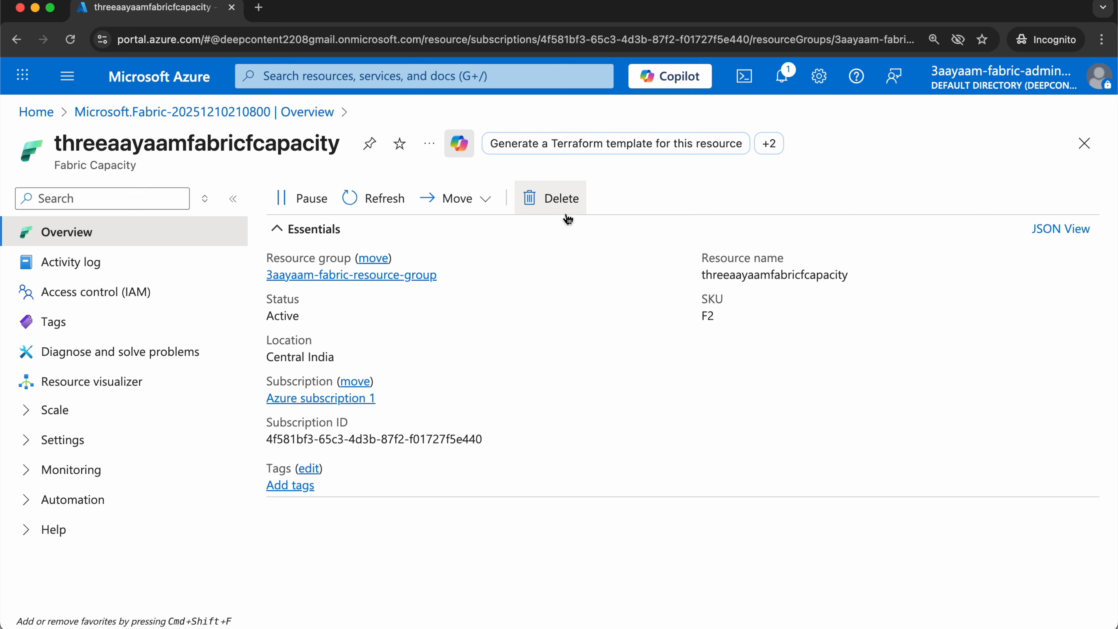
Pause the Fabric capacity threeaayaamfabricfcapacity.
{"action": "left_click", "coordinate": [323, 207]}
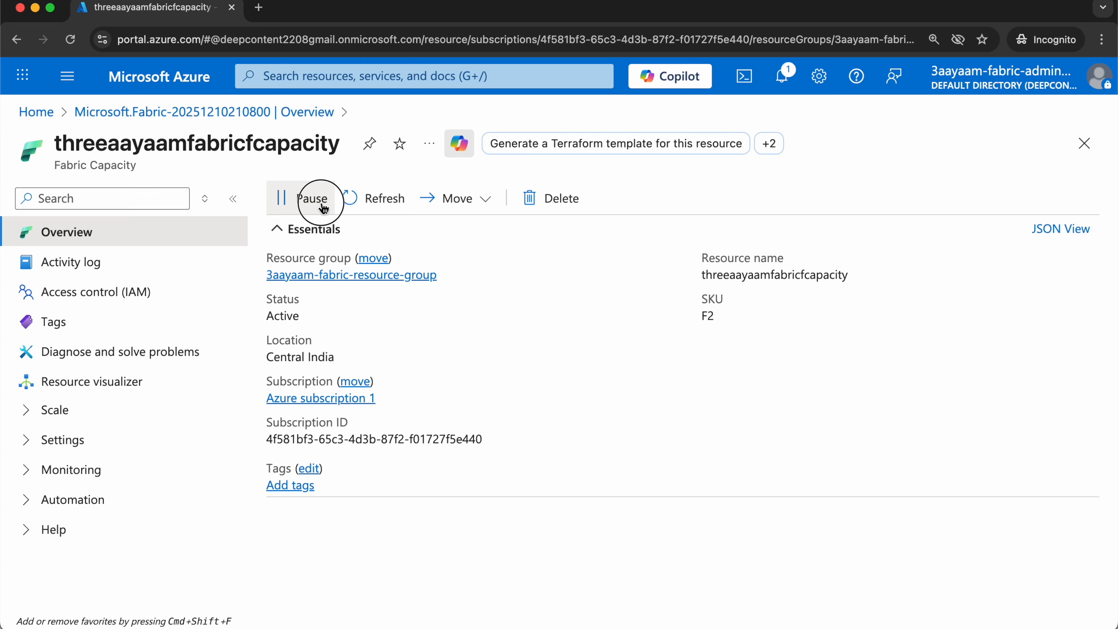
{"action": "left_click", "coordinate": [358, 301]}
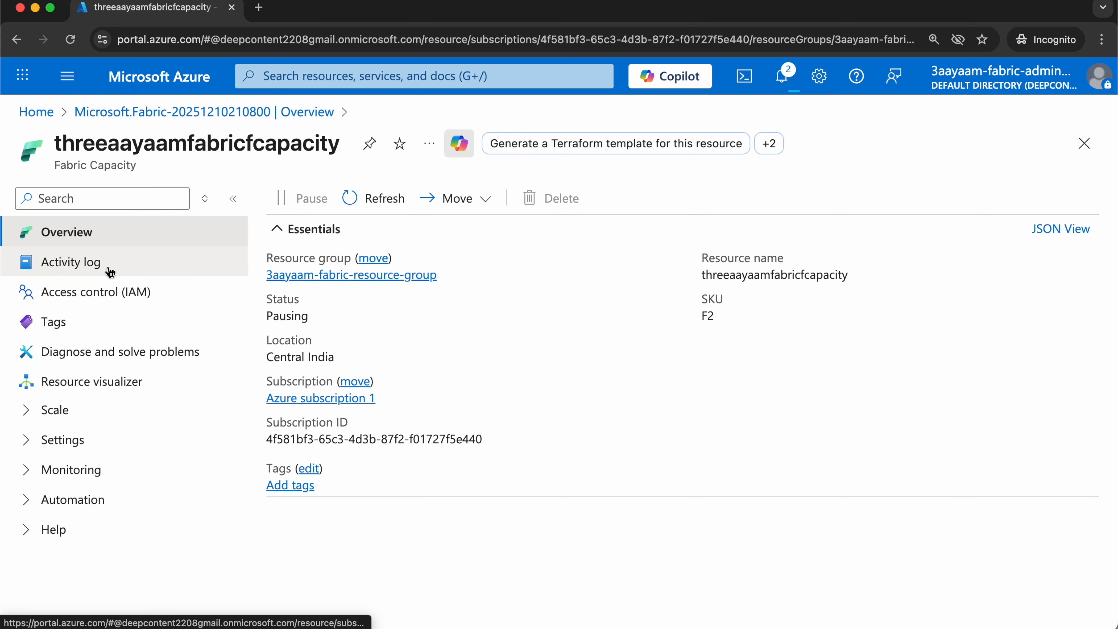
Open the Fabric capacity's access control (IAM) page and examine its role assignments, widening the Name column.
{"action": "left_click", "coordinate": [138, 292]}
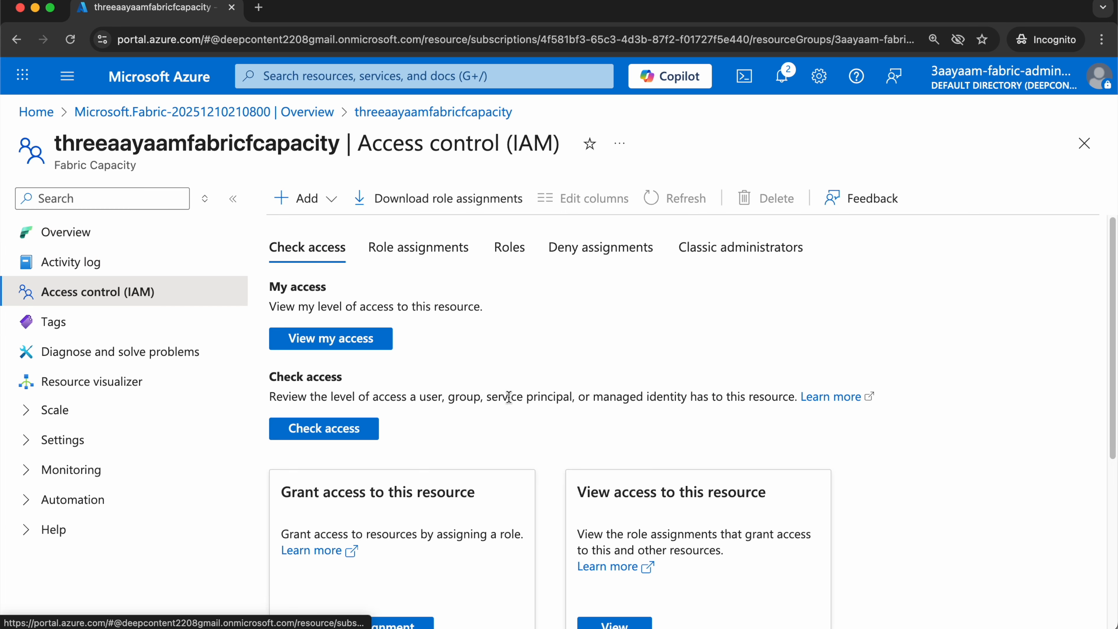
{"action": "left_click", "coordinate": [420, 247]}
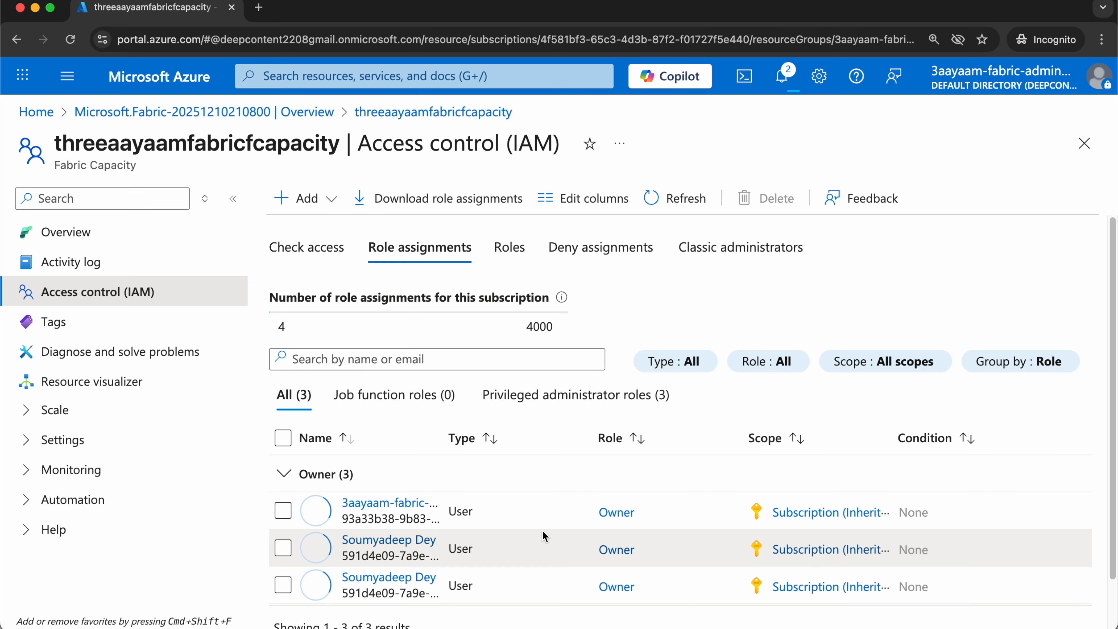
{"action": "scroll", "coordinate": [537, 537], "scroll_direction": "down", "scroll_amount": 2}
{"action": "left_click_drag", "start_coordinate": [442, 403], "coordinate": [552, 401]}
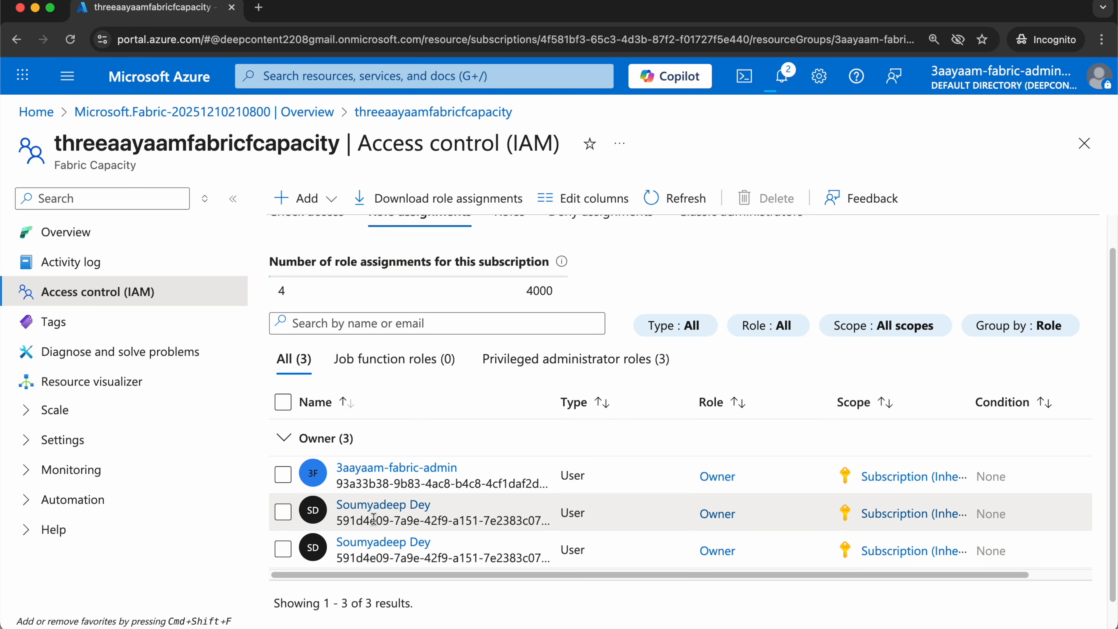
{"action": "scroll", "coordinate": [488, 511], "scroll_direction": "down", "scroll_amount": 1}
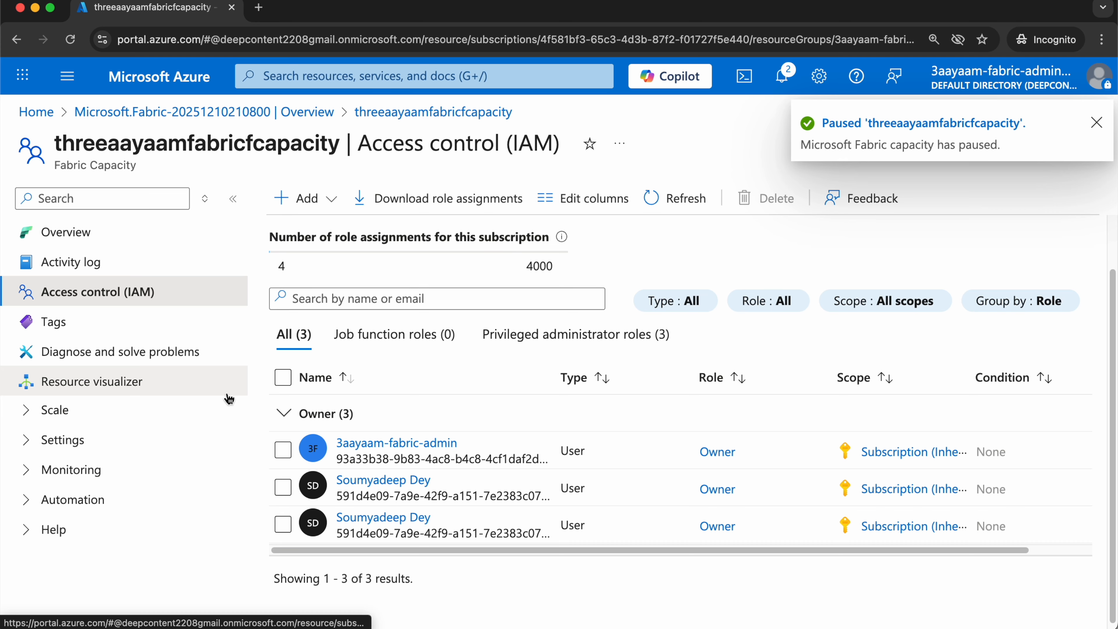
Open the Fabric capacity's Change size page and compare the available SKUs by capacity units and estimated monthly cost.
{"action": "left_click", "coordinate": [82, 410]}
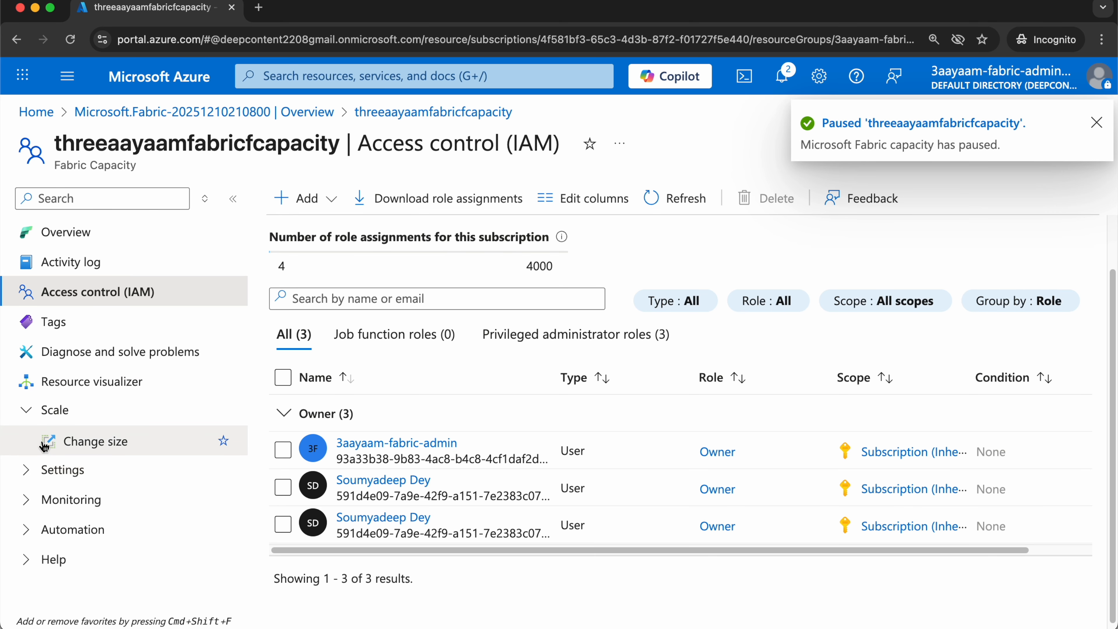
{"action": "left_click", "coordinate": [121, 446]}
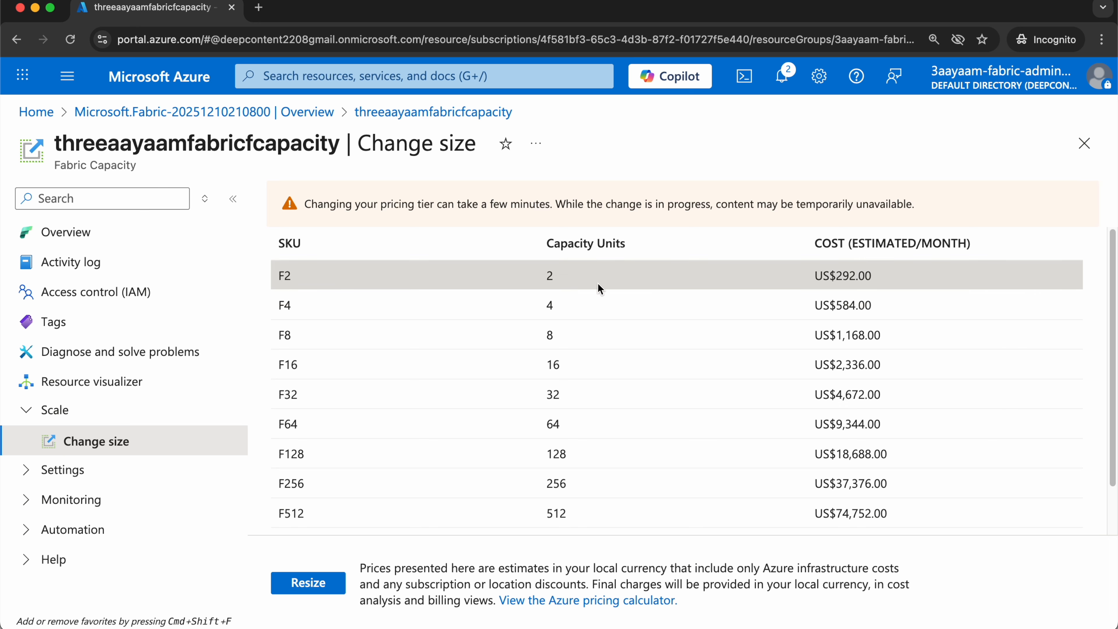
{"action": "scroll", "coordinate": [524, 374], "scroll_direction": "down", "scroll_amount": 2}
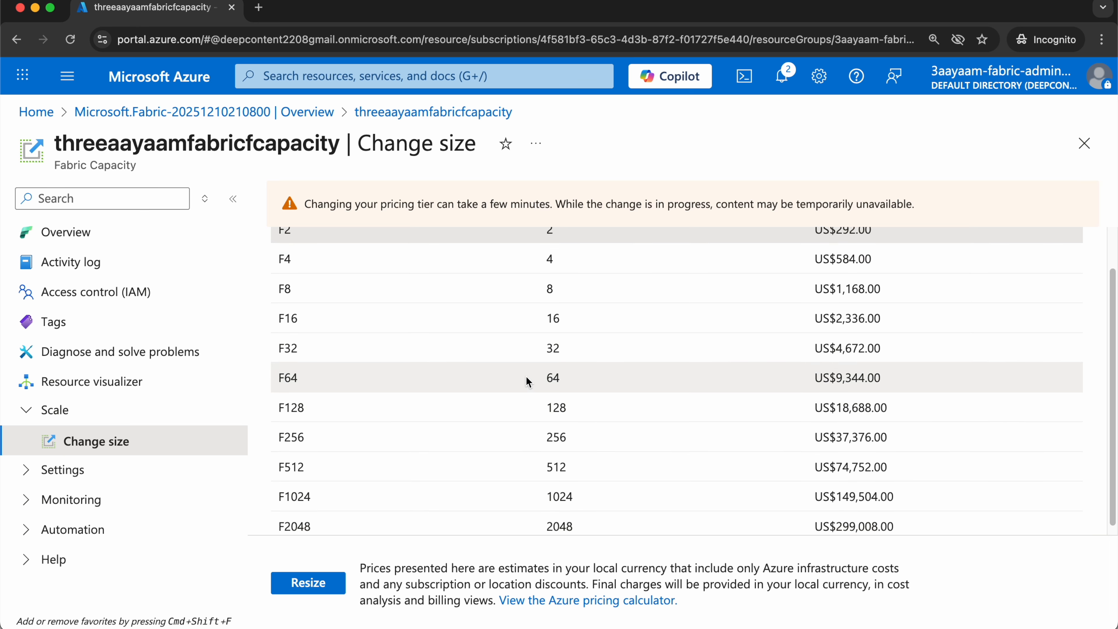
{"action": "scroll", "coordinate": [598, 519], "scroll_direction": "up", "scroll_amount": 2}
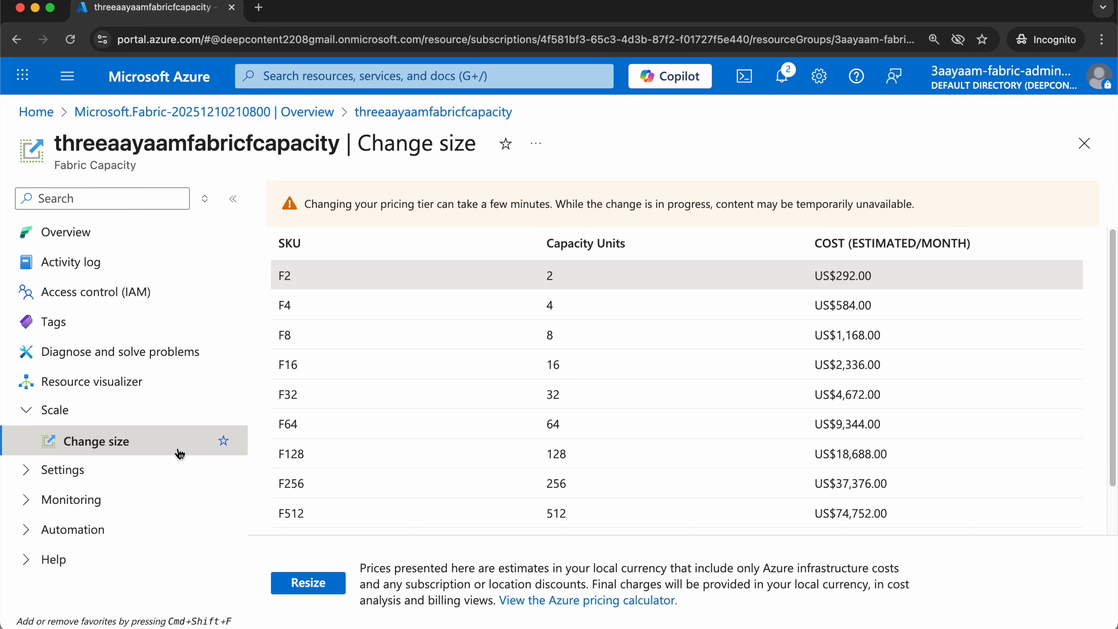
{"action": "scroll", "coordinate": [493, 376], "scroll_direction": "down", "scroll_amount": 1}
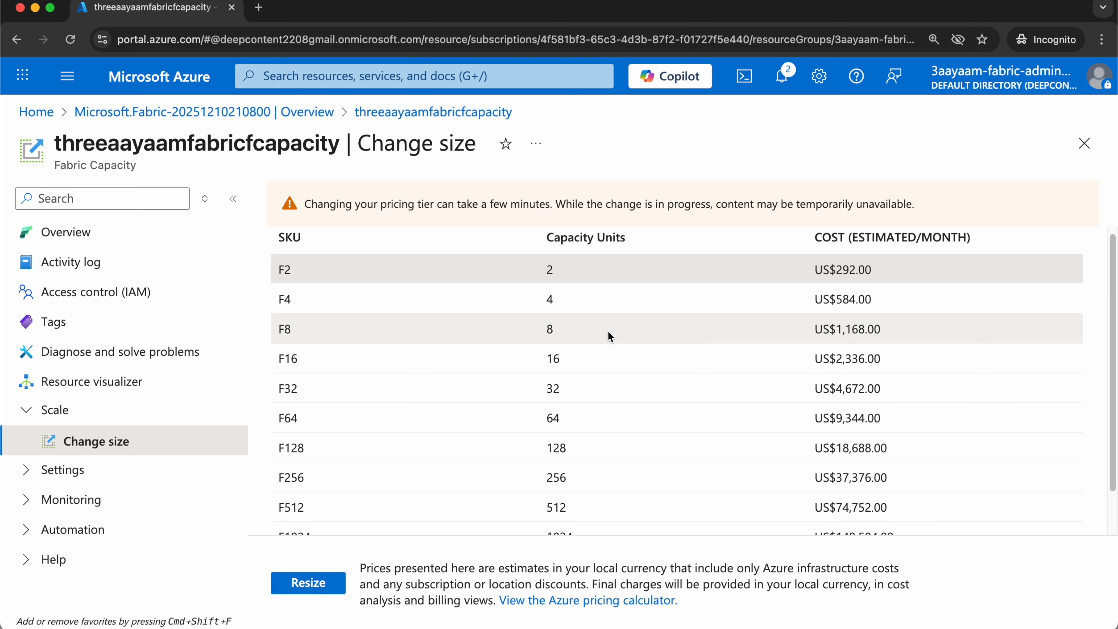
Examine the Fabric capacity's administrators and the list of accounts that can be added, closing it without selecting anyone.
{"action": "left_click", "coordinate": [57, 469]}
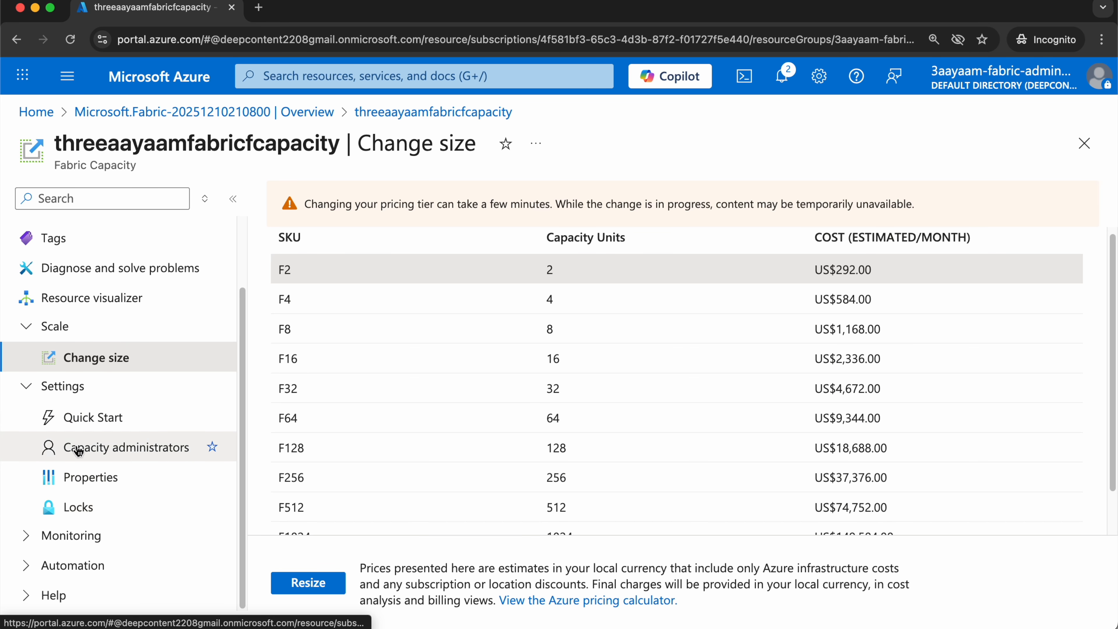
{"action": "left_click", "coordinate": [99, 453]}
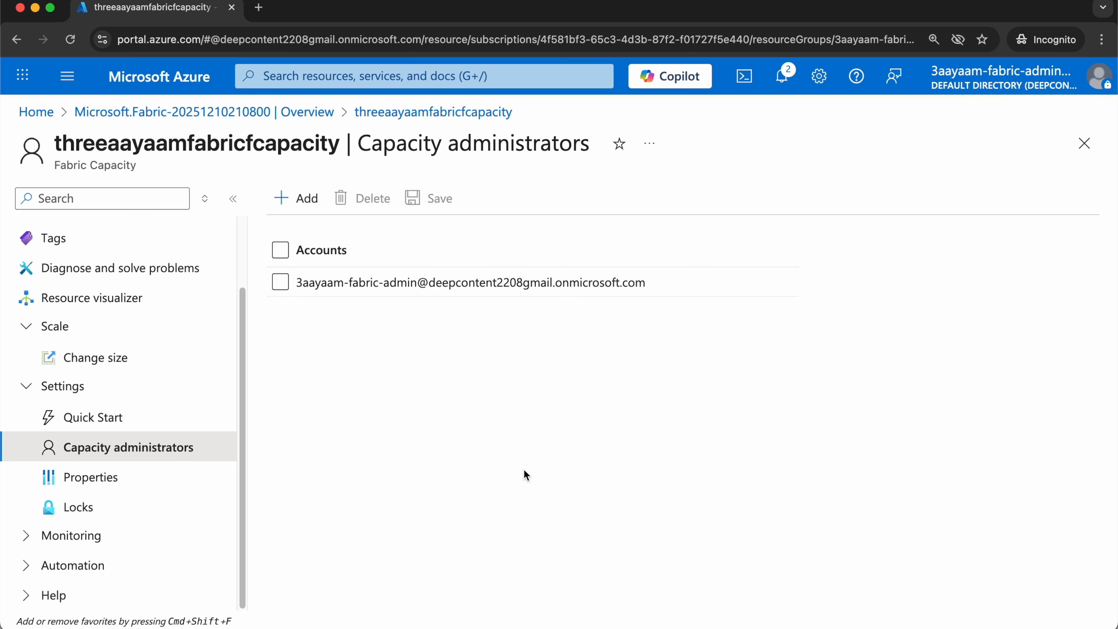
{"action": "left_click_drag", "start_coordinate": [301, 282], "coordinate": [432, 280]}
{"action": "left_click", "coordinate": [481, 435]}
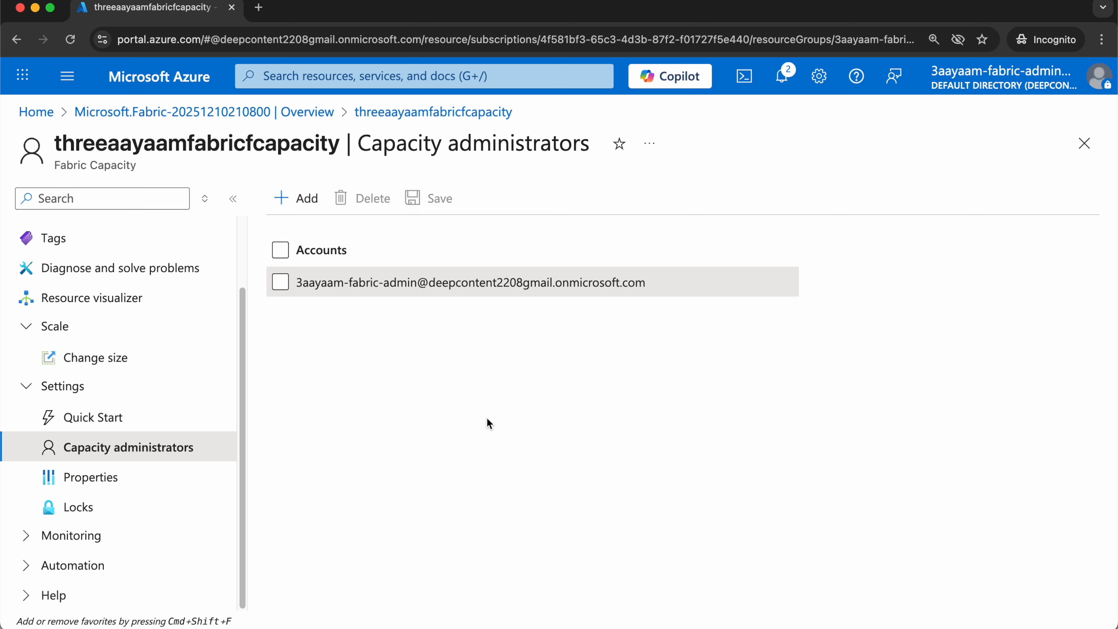
{"action": "left_click", "coordinate": [296, 198]}
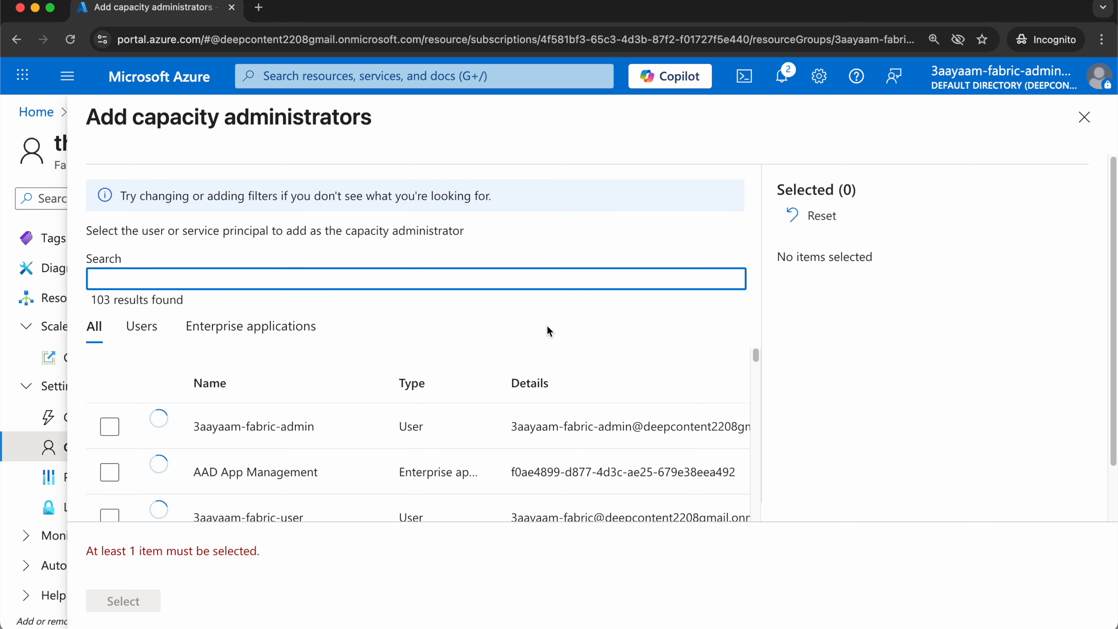
{"action": "scroll", "coordinate": [268, 504], "scroll_direction": "down", "scroll_amount": 1}
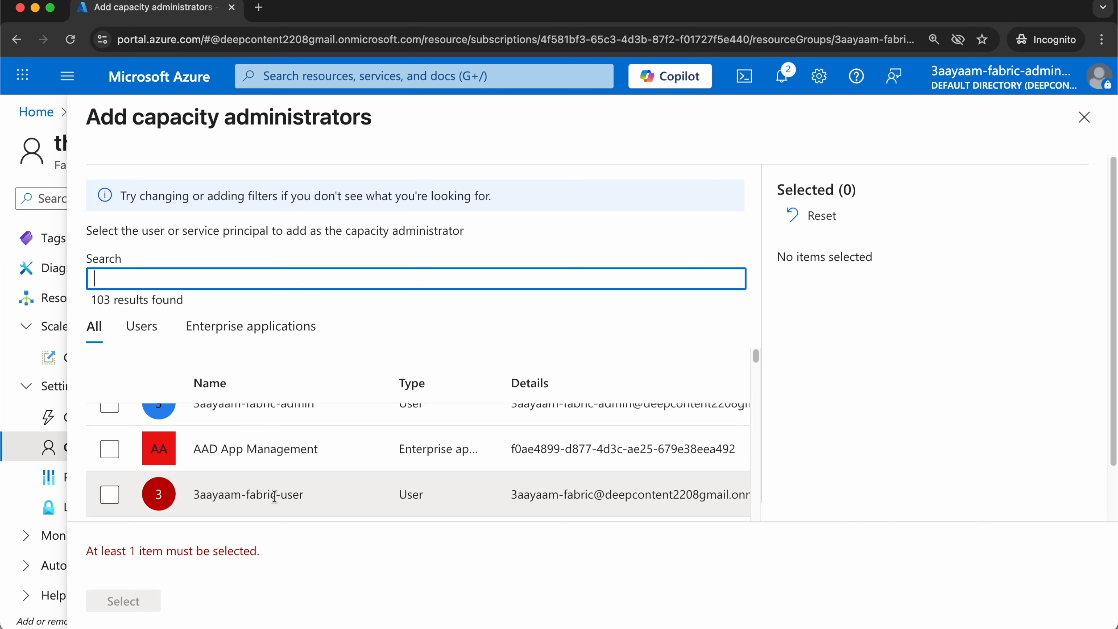
{"action": "left_click", "coordinate": [1084, 116]}
Open the Fabric capacity's Properties page and review its details down to the subscription ID.
{"action": "left_click", "coordinate": [92, 476]}
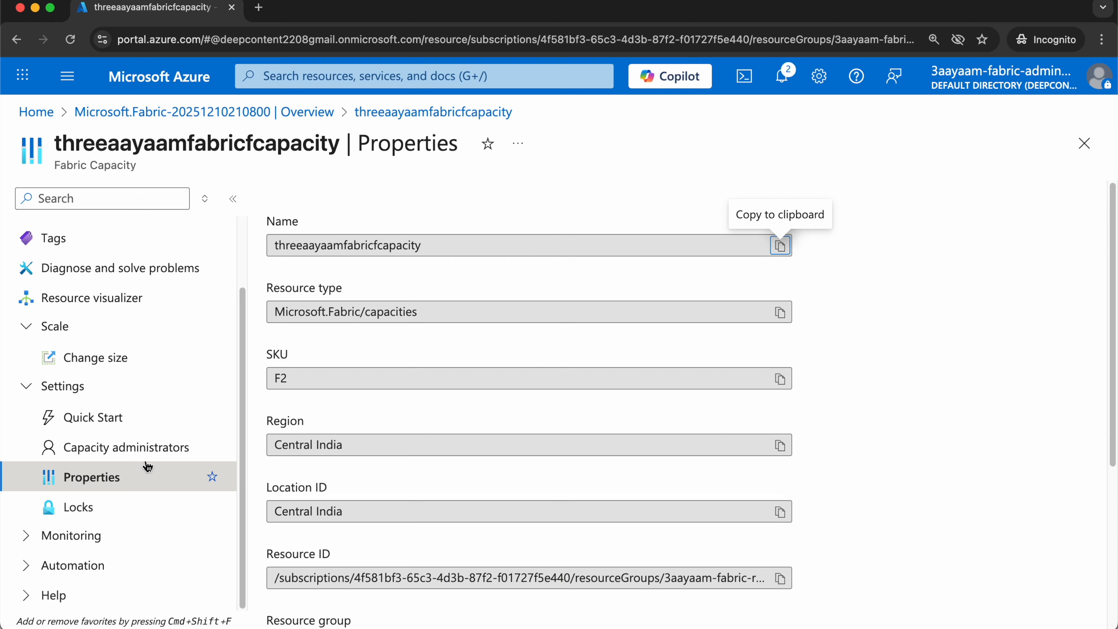
{"action": "scroll", "coordinate": [526, 287], "scroll_direction": "down", "scroll_amount": 5}
{"action": "scroll", "coordinate": [496, 305], "scroll_direction": "up", "scroll_amount": 1}
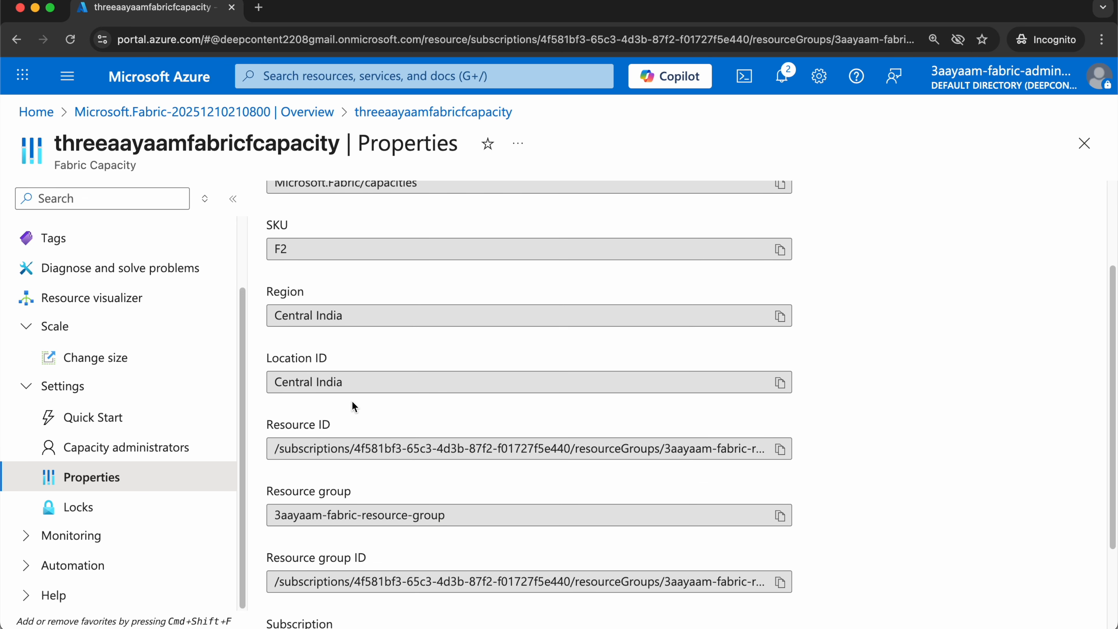
{"action": "scroll", "coordinate": [528, 359], "scroll_direction": "down", "scroll_amount": 1}
{"action": "scroll", "coordinate": [531, 361], "scroll_direction": "down", "scroll_amount": 3}
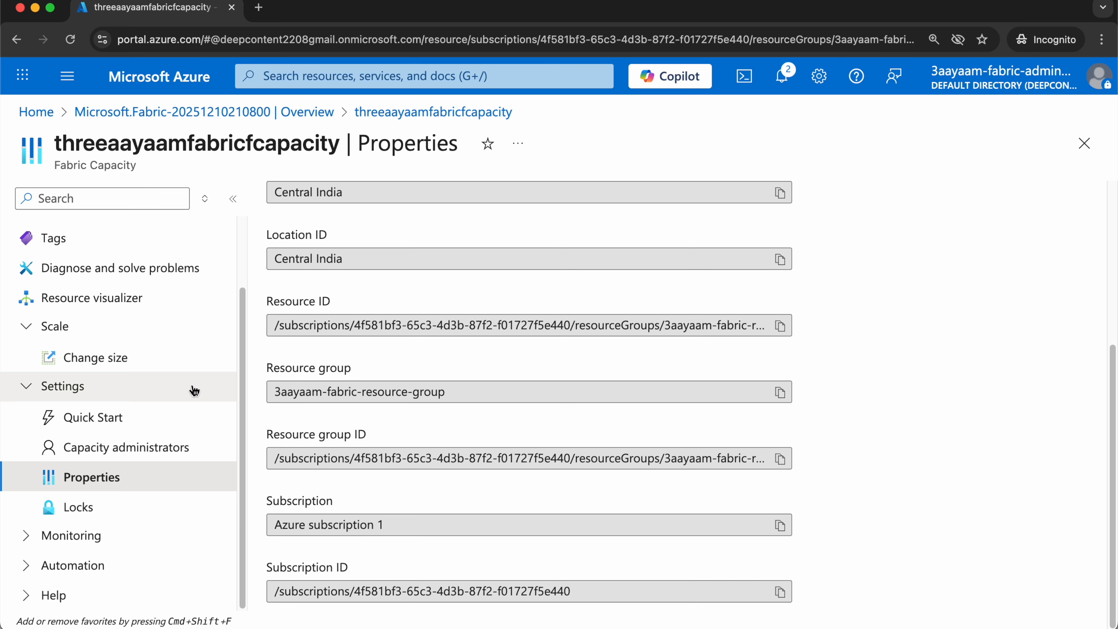